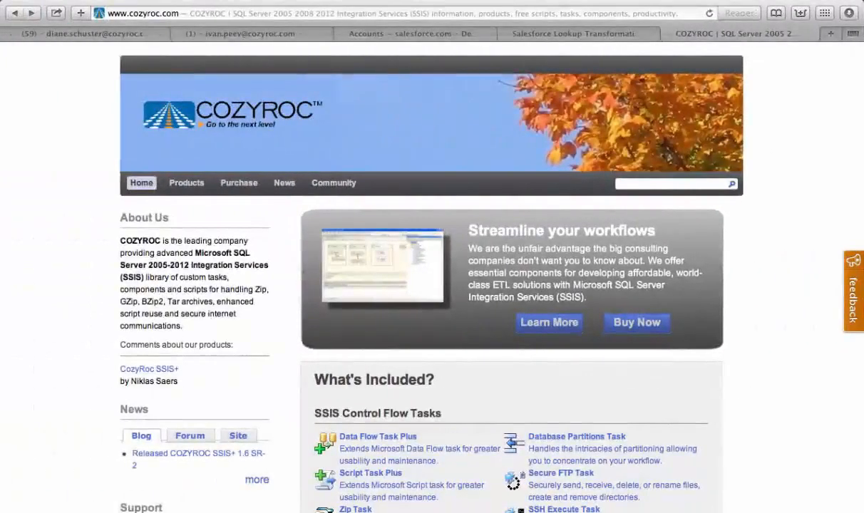
- Open the COZYROC public scripts repository and search it for salesforce
scroll(805, 260, down, 8)
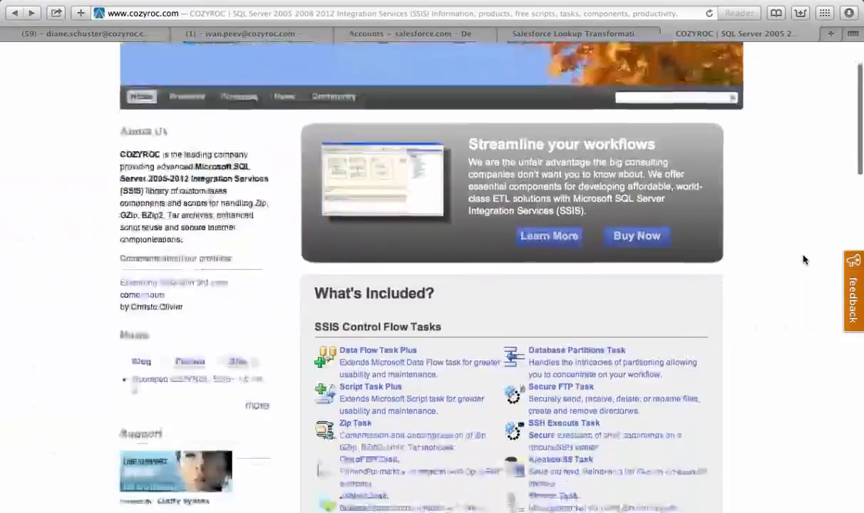
scroll(804, 260, down, 15)
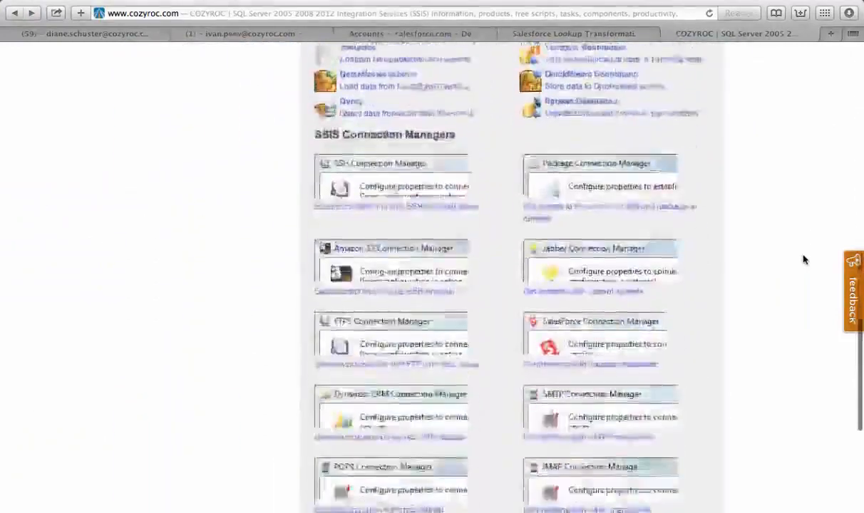
scroll(804, 260, down, 2)
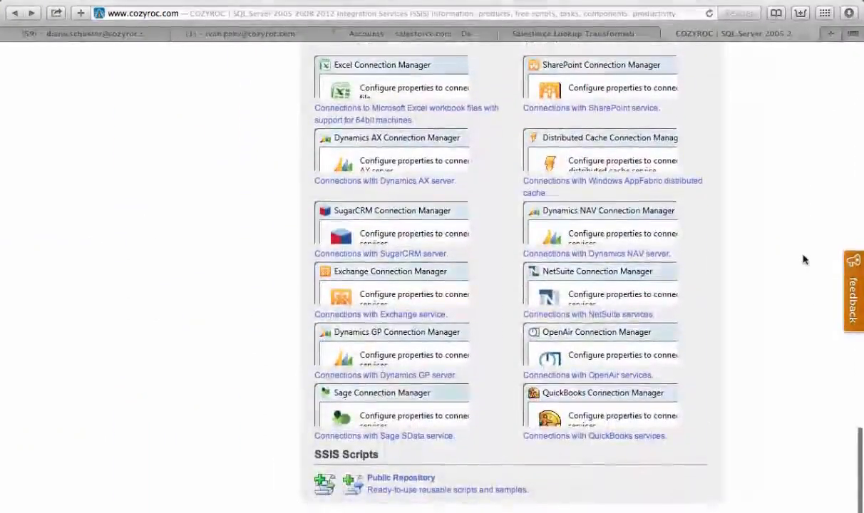
click(412, 483)
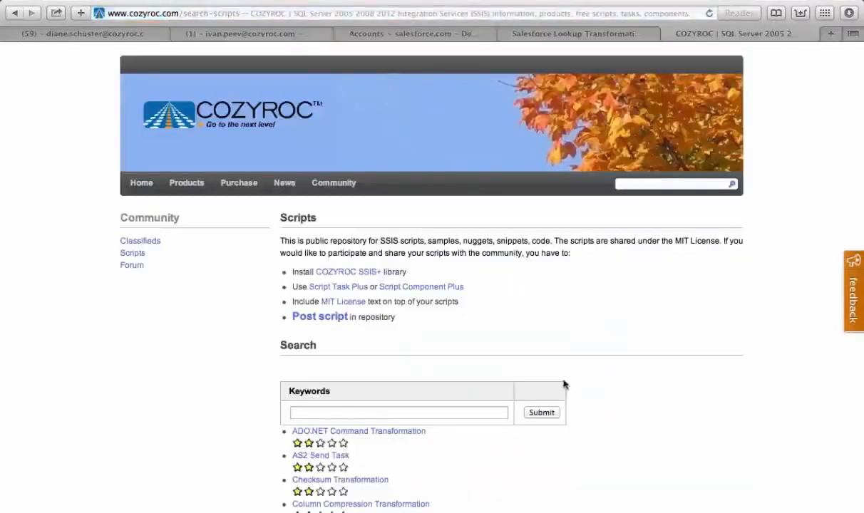
click(372, 413)
text(salesfo)
key(Return)
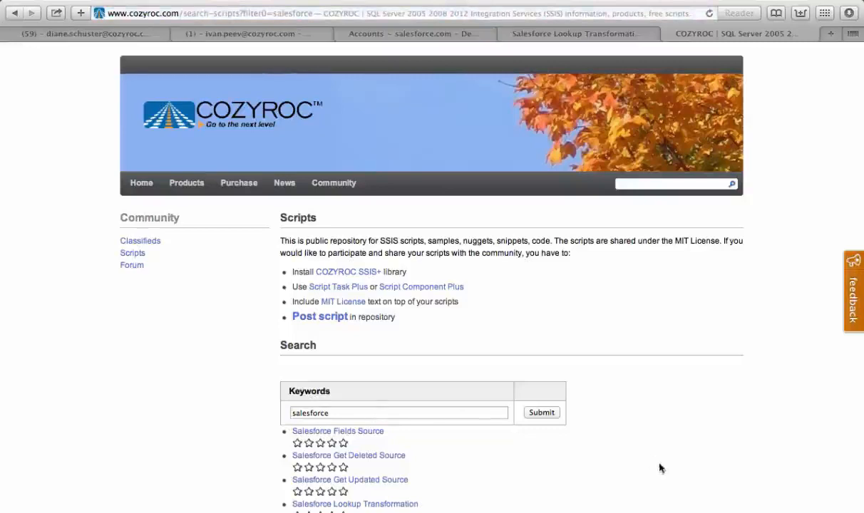
- Open the Salesforce Lookup Transformation script page and read its script files and parameter overview
scroll(649, 461, down, 2)
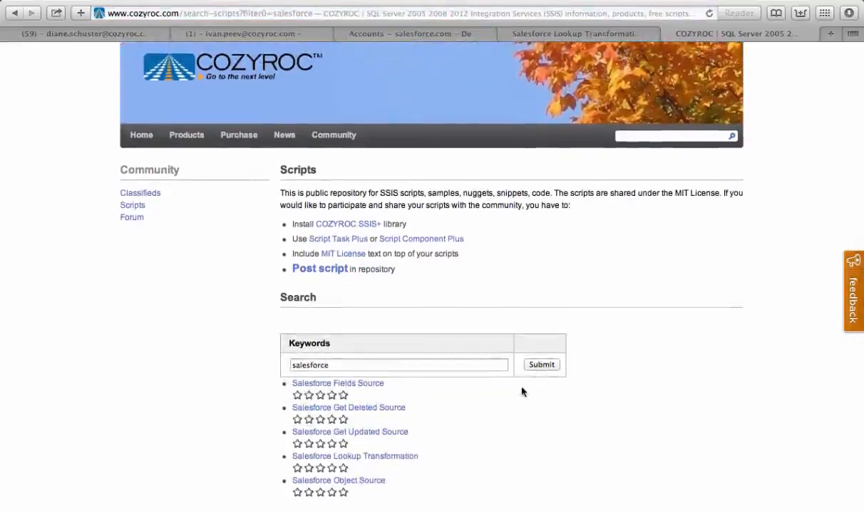
click(379, 462)
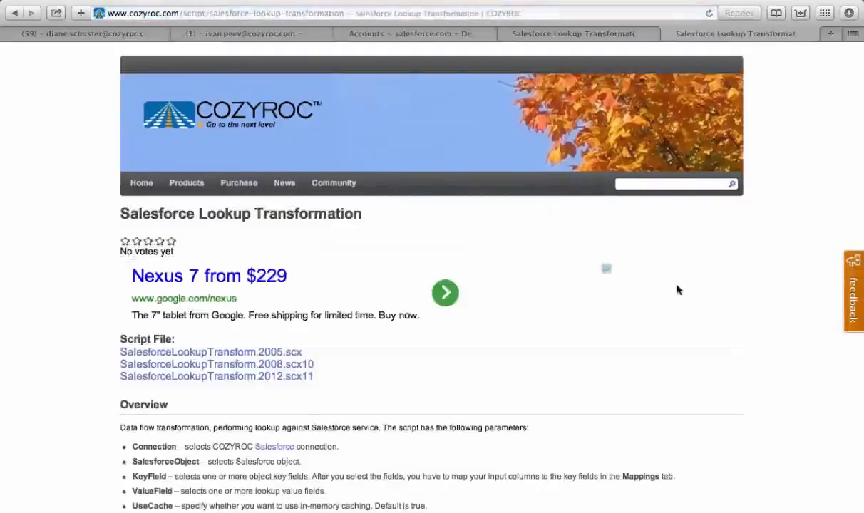
scroll(677, 289, down, 3)
scroll(677, 290, down, 2)
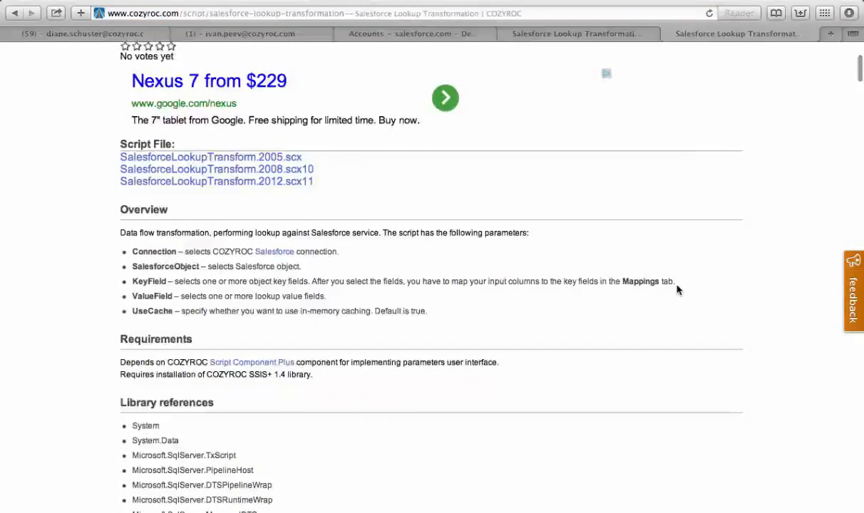
scroll(677, 289, down, 1)
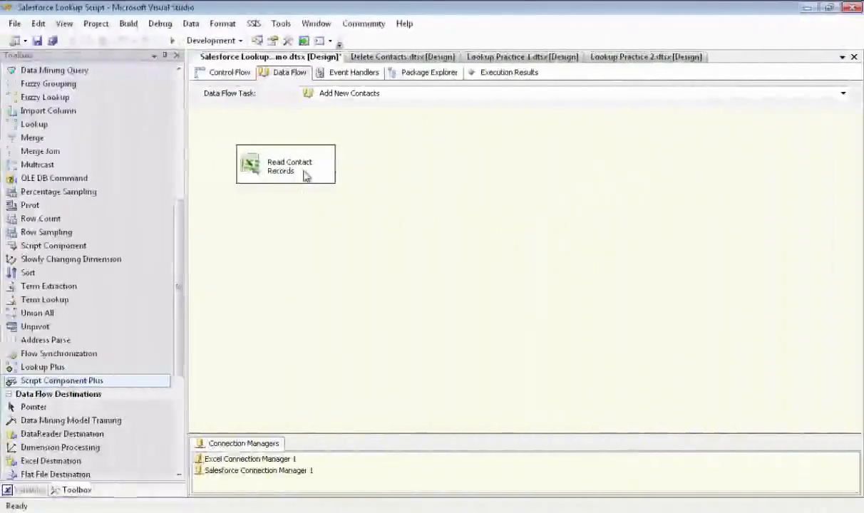
- Open the Excel source editor, preview the contact columns, and close it
double_click(305, 176)
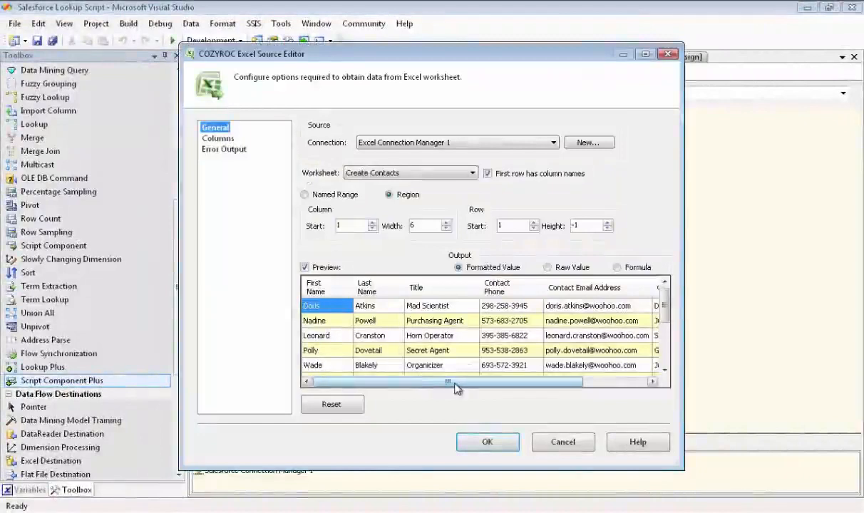
drag(457, 387, 533, 390)
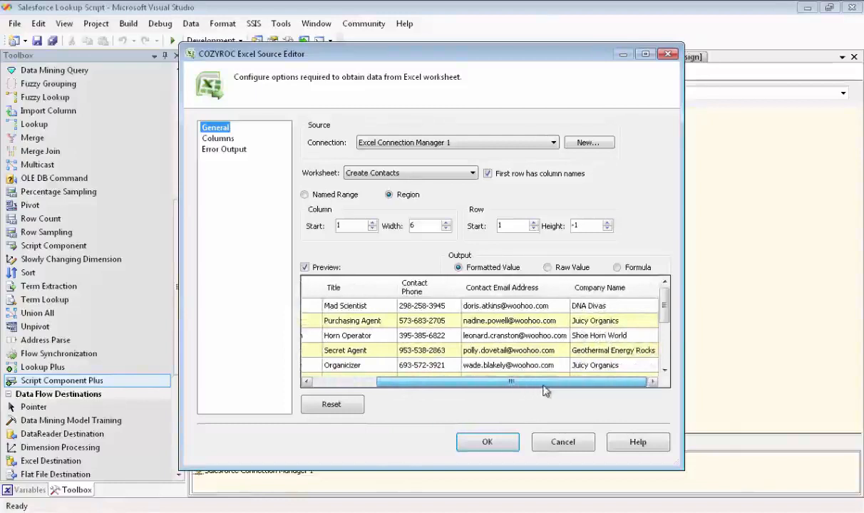
drag(516, 386, 437, 390)
click(487, 442)
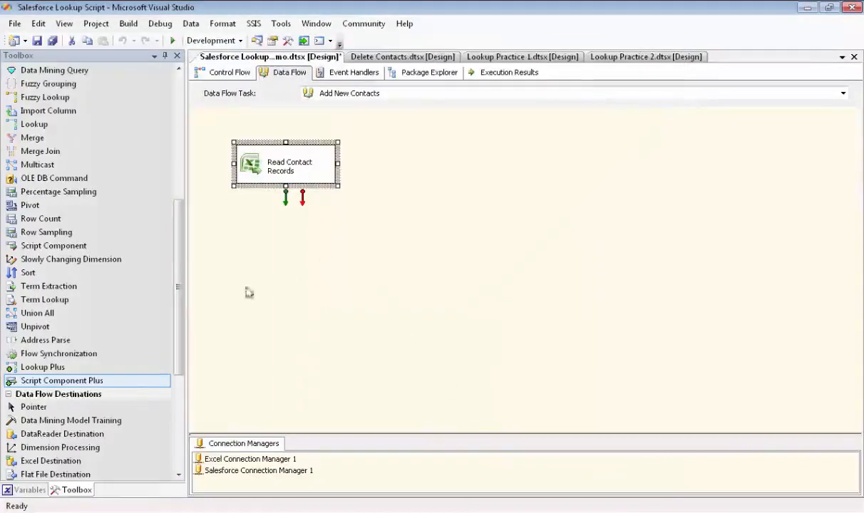
- Add a Script Component Plus as a Transformation below the Read Contact Records source
drag(96, 381, 236, 225)
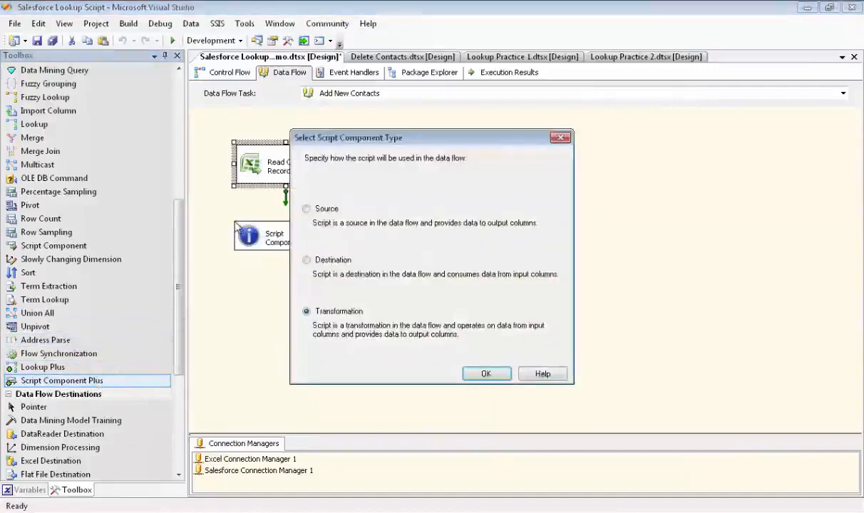
click(479, 375)
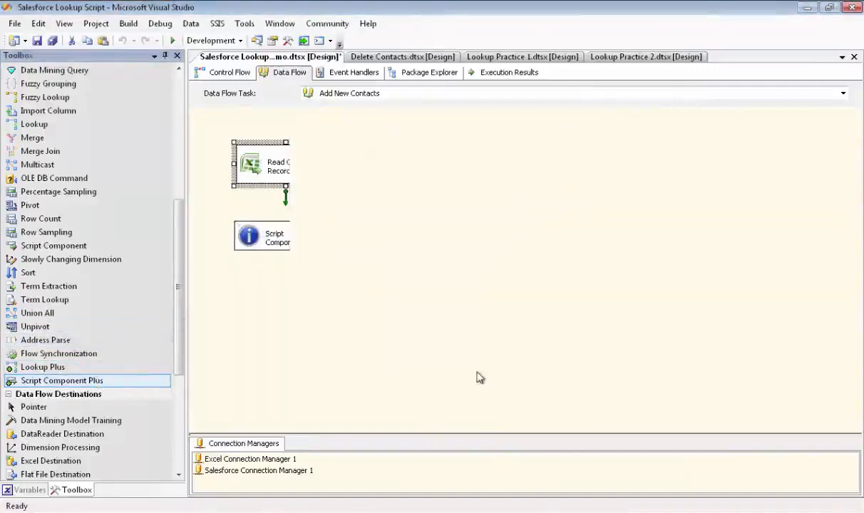
- Rename the new script component to Lookup Acct IDs for New Contacts
click(290, 244)
text(L)
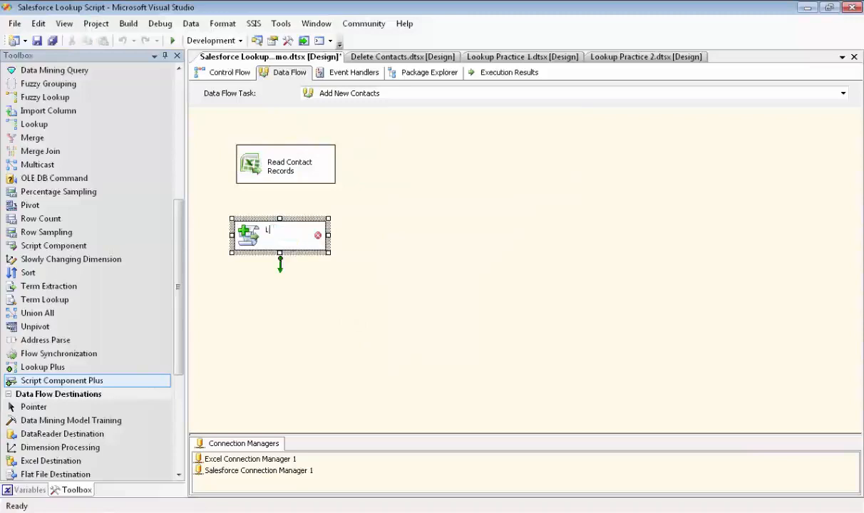
text(ookup Acct IDs for New Contacts)
key(Return)
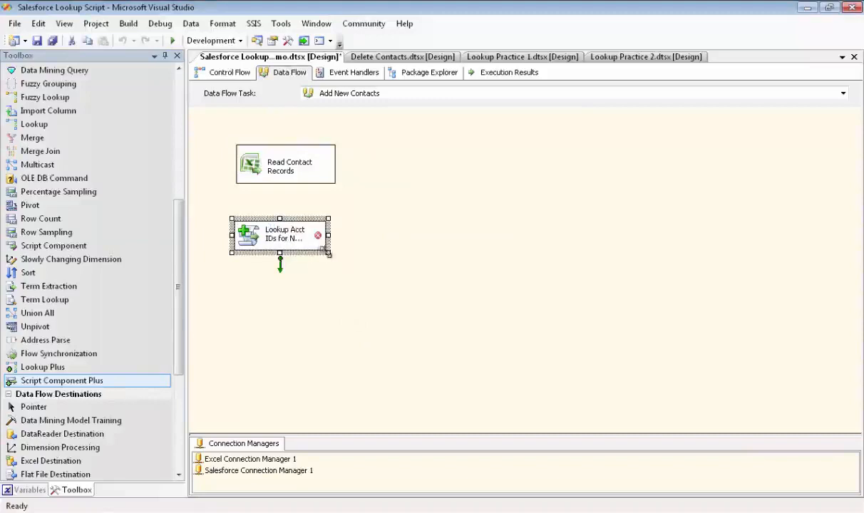
- Load the SalesforceLookupTransform.2005.scx script into the lookup component and close its editor
double_click(292, 242)
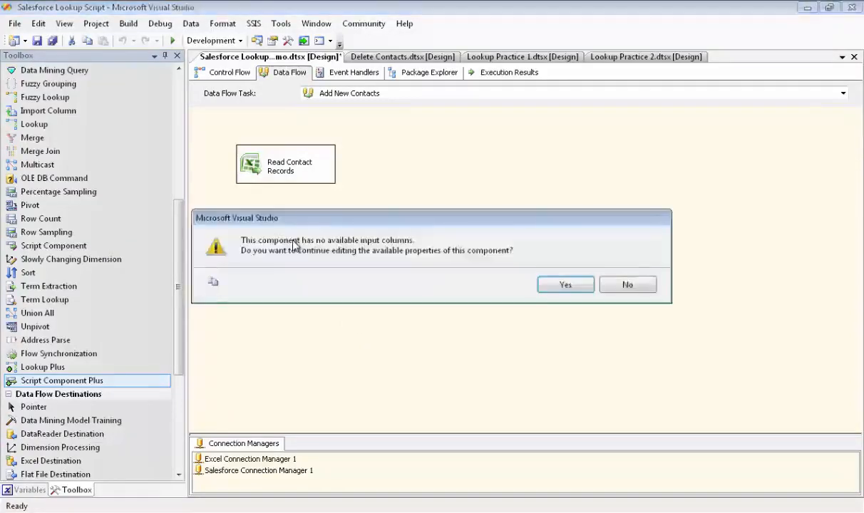
click(558, 285)
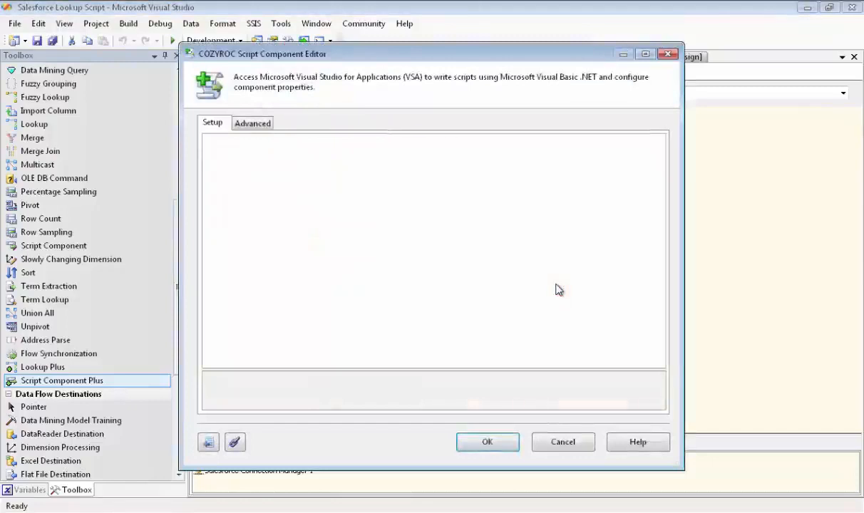
click(234, 445)
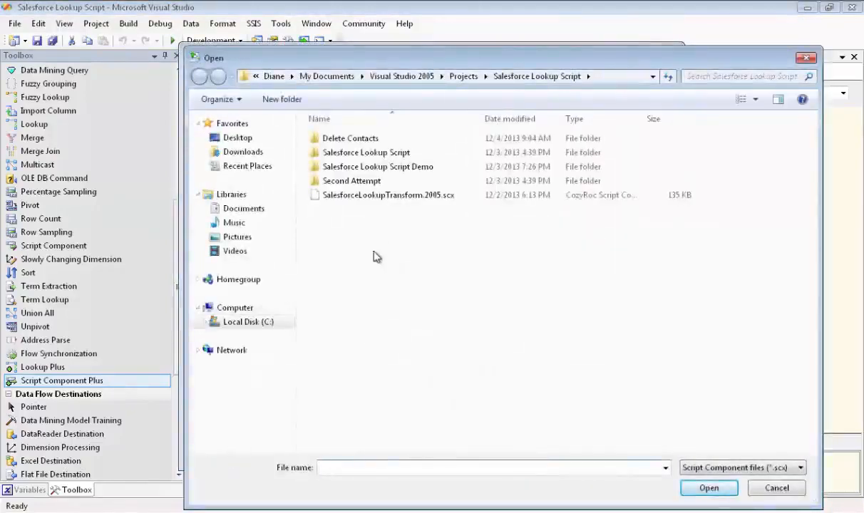
double_click(387, 196)
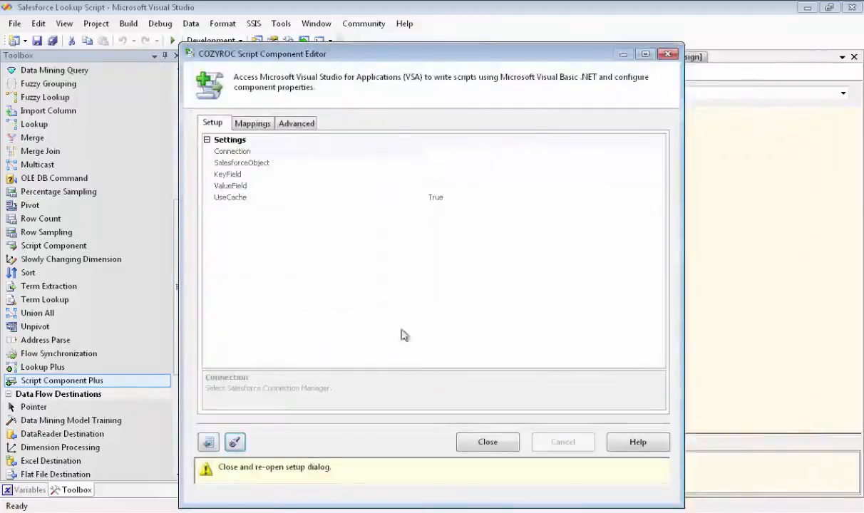
click(480, 443)
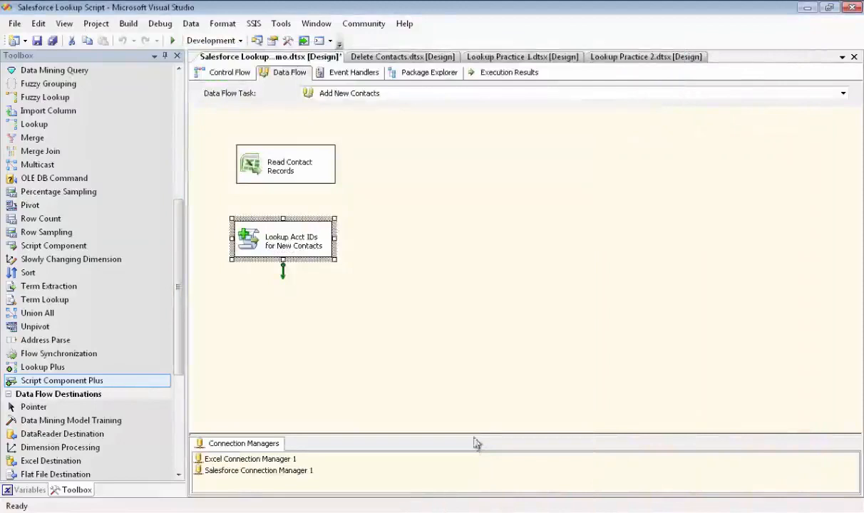
- Connect the Read Contact Records output to the lookup component
click(287, 178)
drag(286, 198, 285, 236)
click(276, 245)
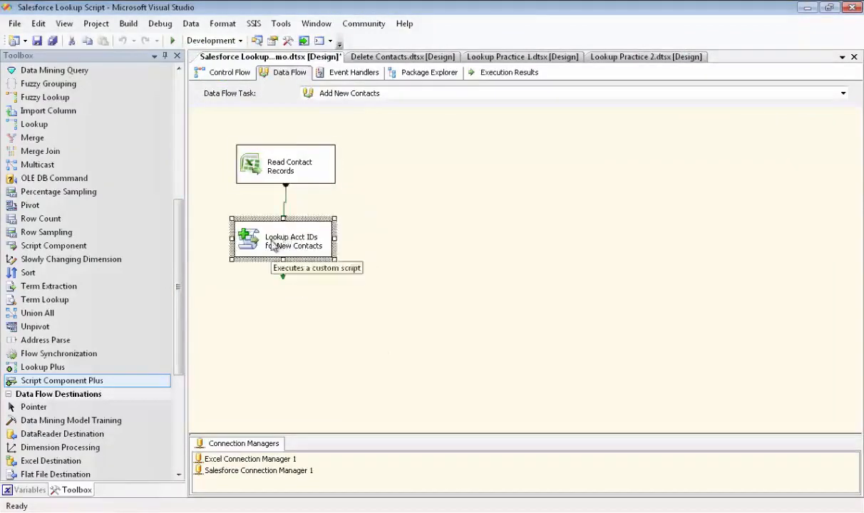
- Set the lookup component's Connection to Salesforce Connection Manager 1
double_click(273, 243)
click(312, 275)
double_click(293, 243)
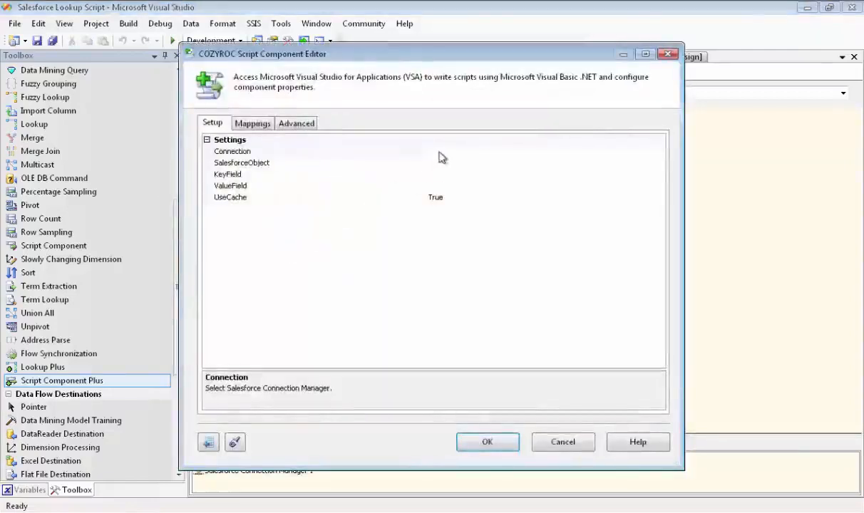
click(428, 151)
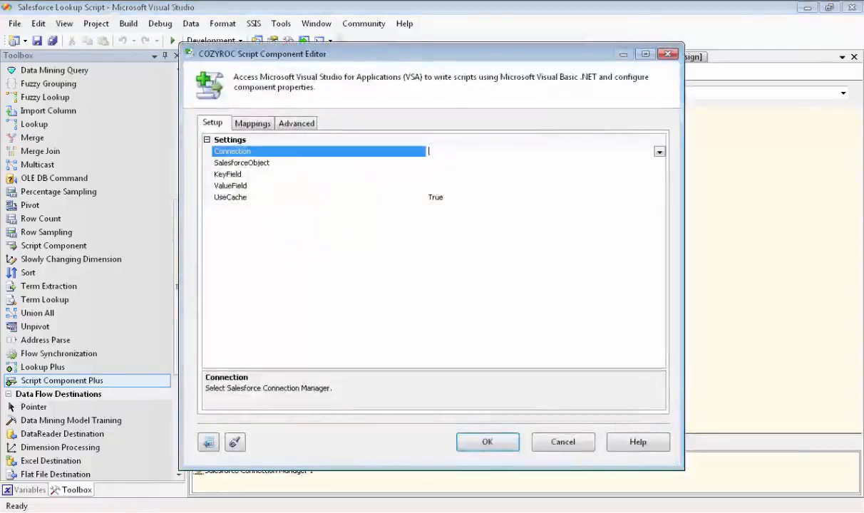
click(660, 152)
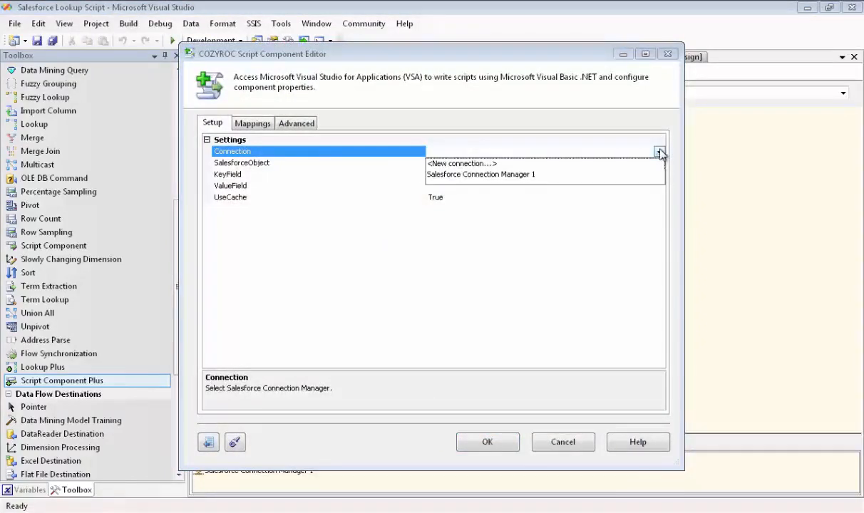
click(509, 174)
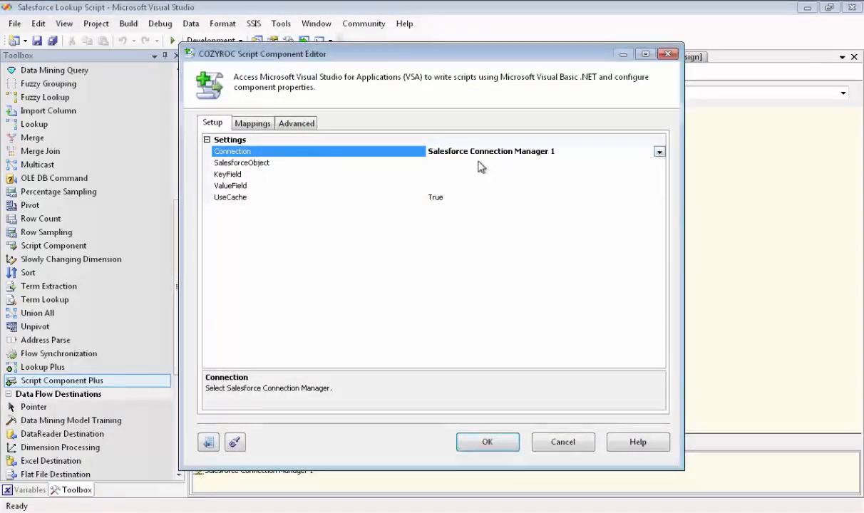
- Set the SalesforceObject to Account
key(Down)
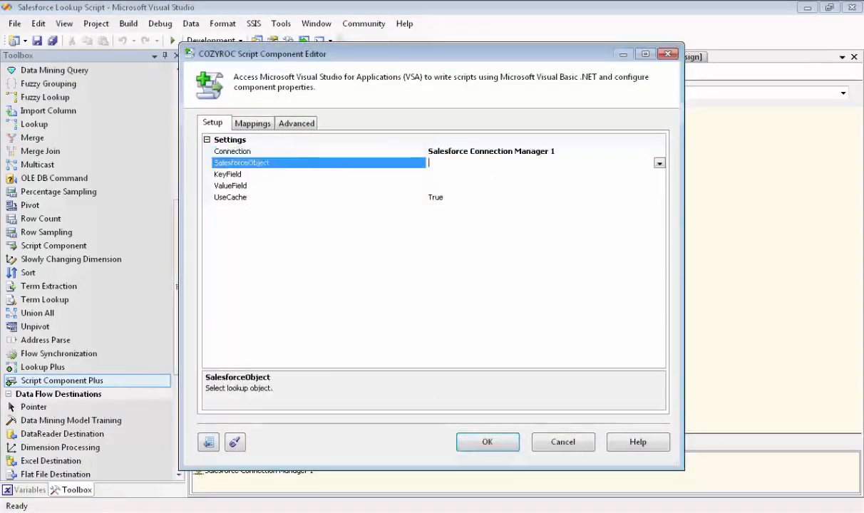
click(660, 162)
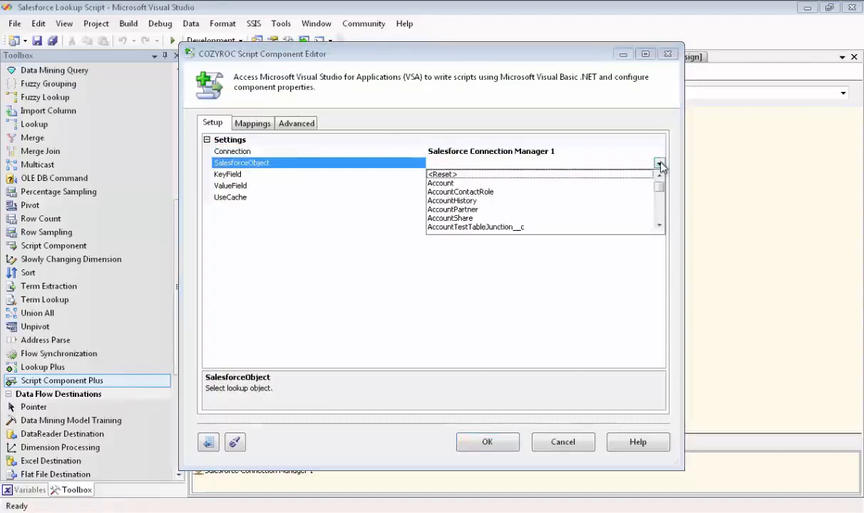
click(440, 184)
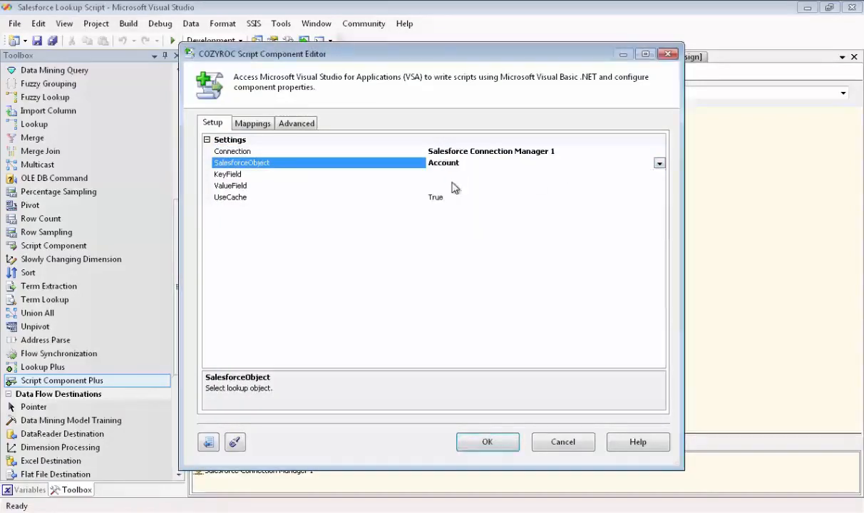
- Select Name as the KeyField
click(428, 174)
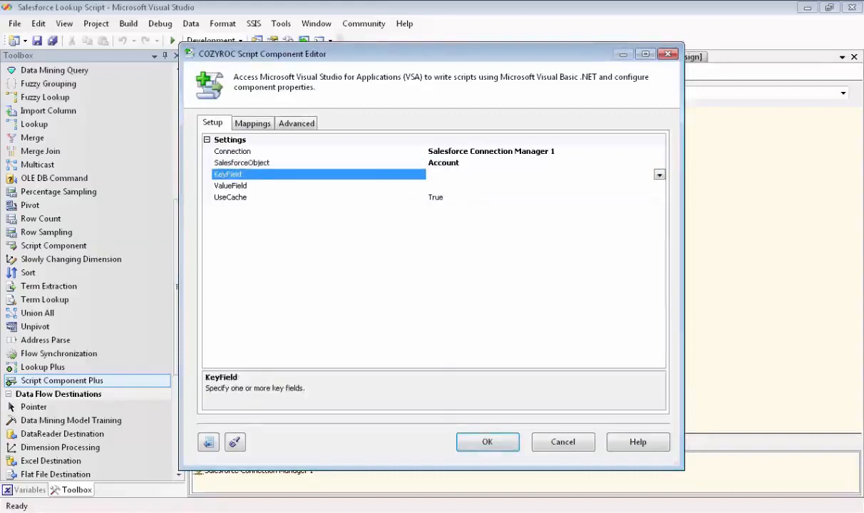
click(660, 175)
click(659, 201)
click(660, 201)
click(660, 201)
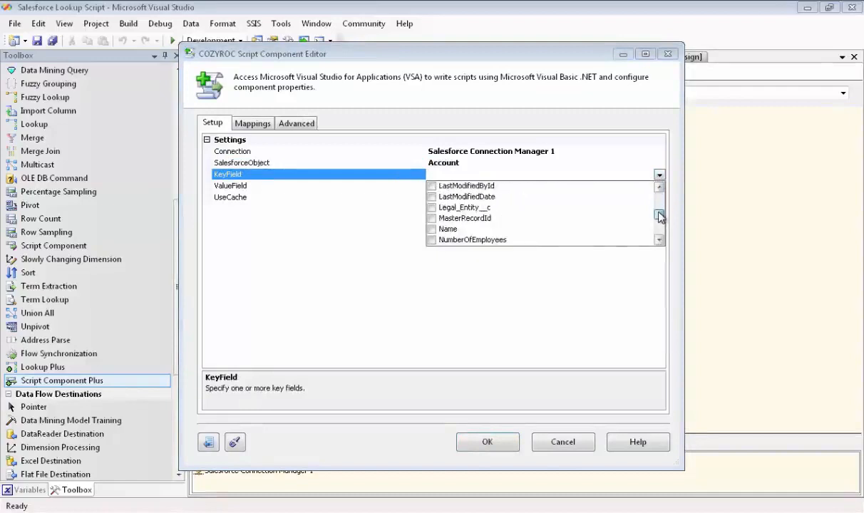
click(433, 232)
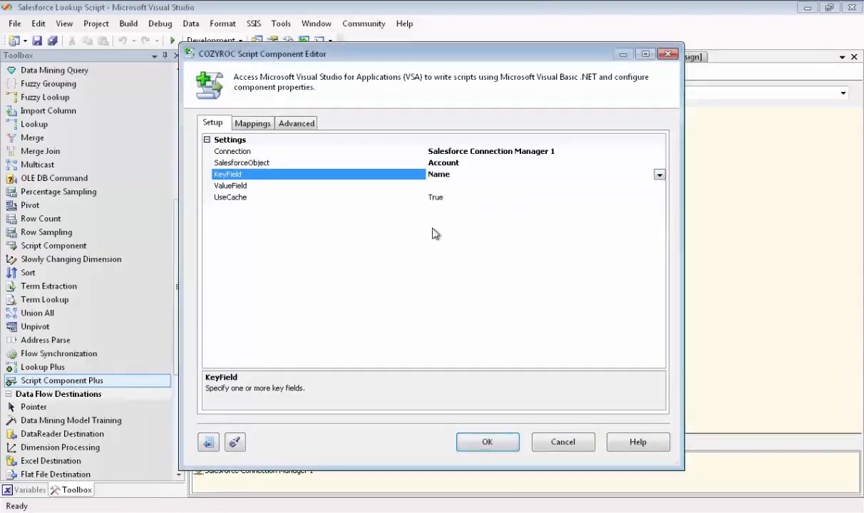
- Select Id as the ValueField
click(414, 185)
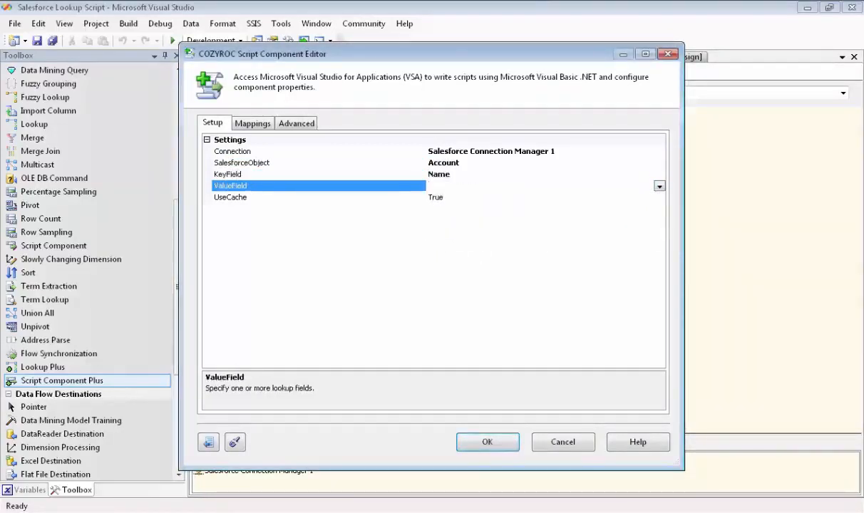
click(659, 187)
drag(661, 211, 659, 224)
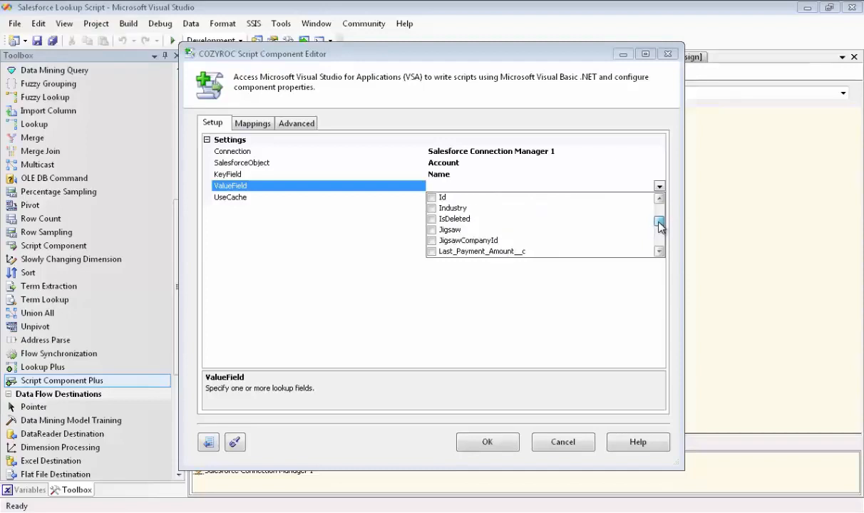
click(431, 197)
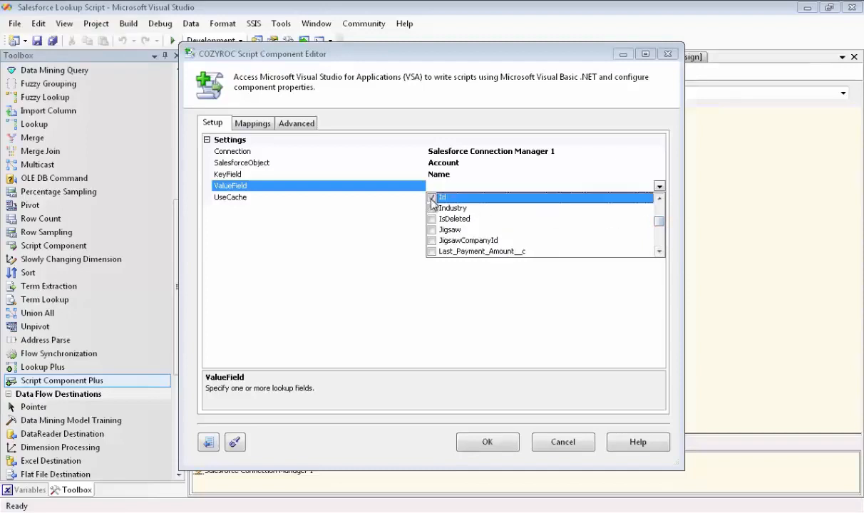
- Map the Company Name input column to the Name lookup column and close the lookup editor
key(Return)
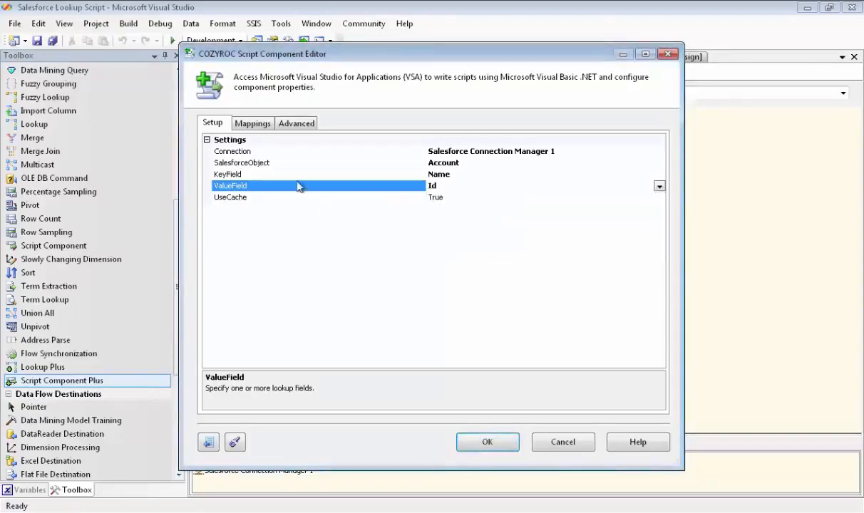
click(249, 127)
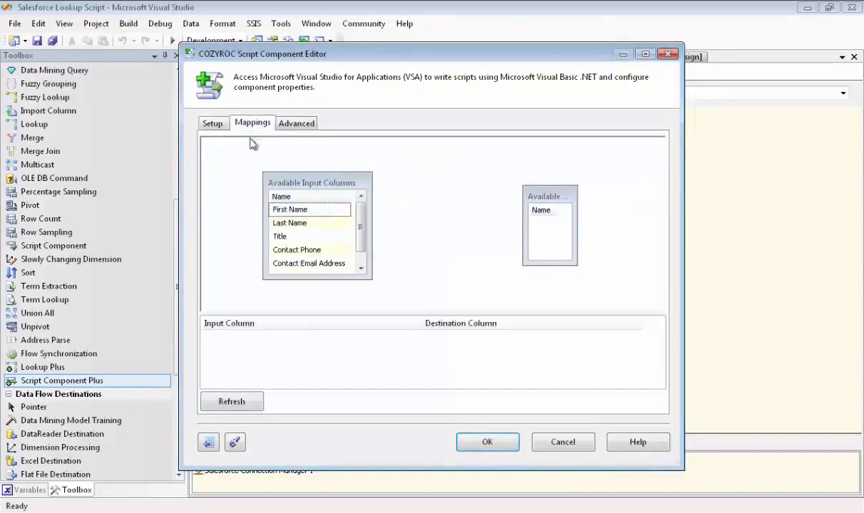
click(231, 402)
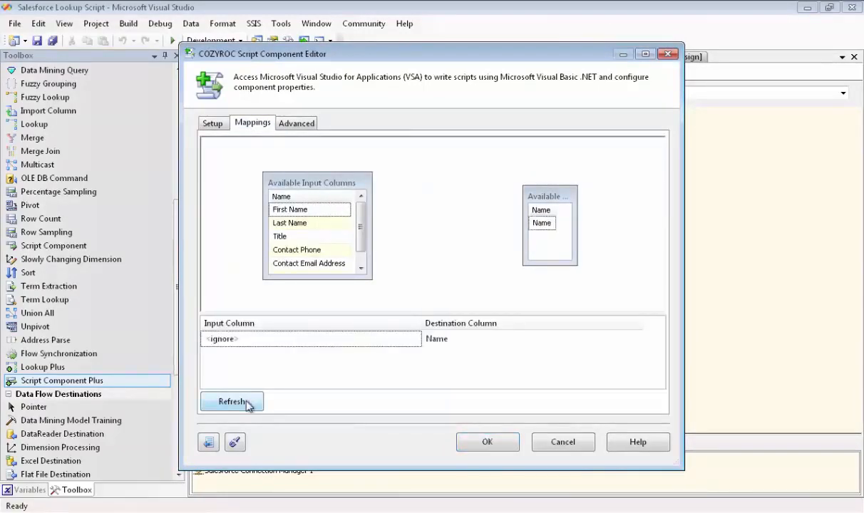
drag(320, 169, 315, 151)
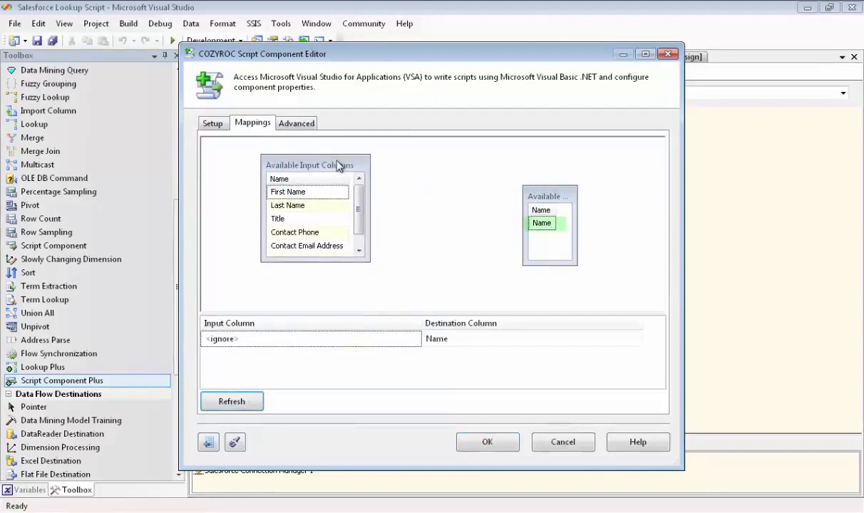
drag(370, 262, 377, 290)
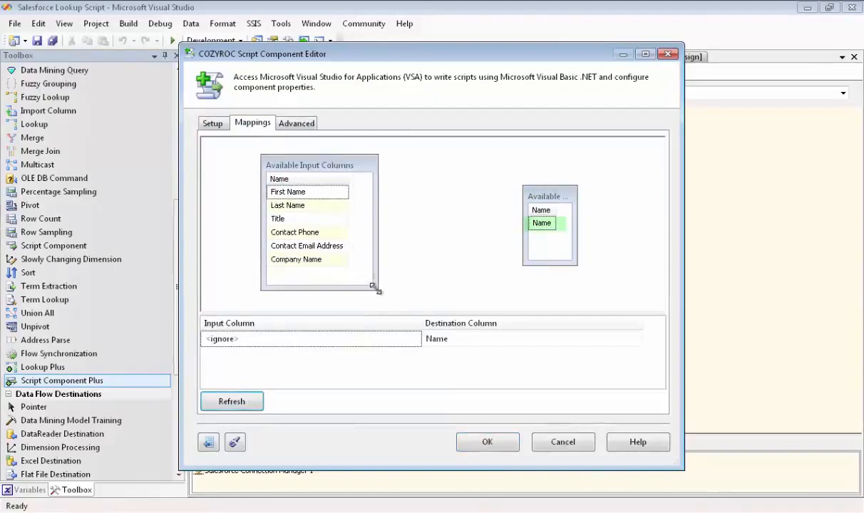
drag(551, 187, 498, 171)
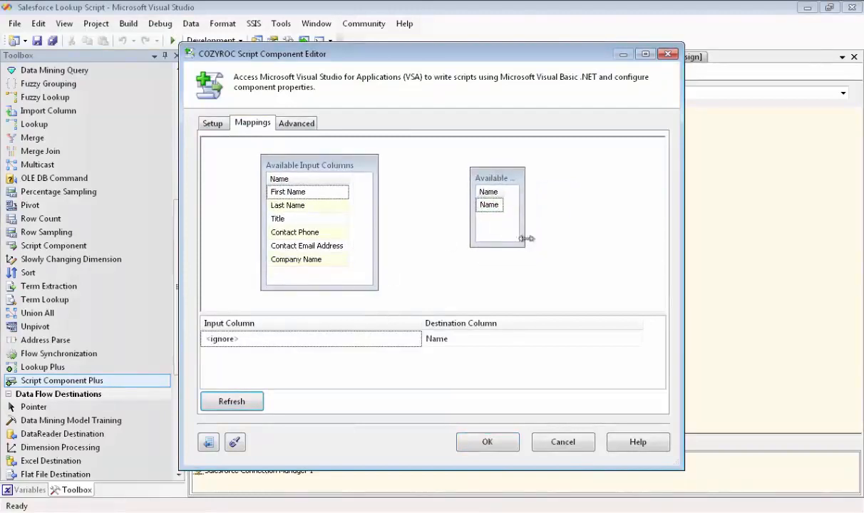
drag(521, 244, 600, 278)
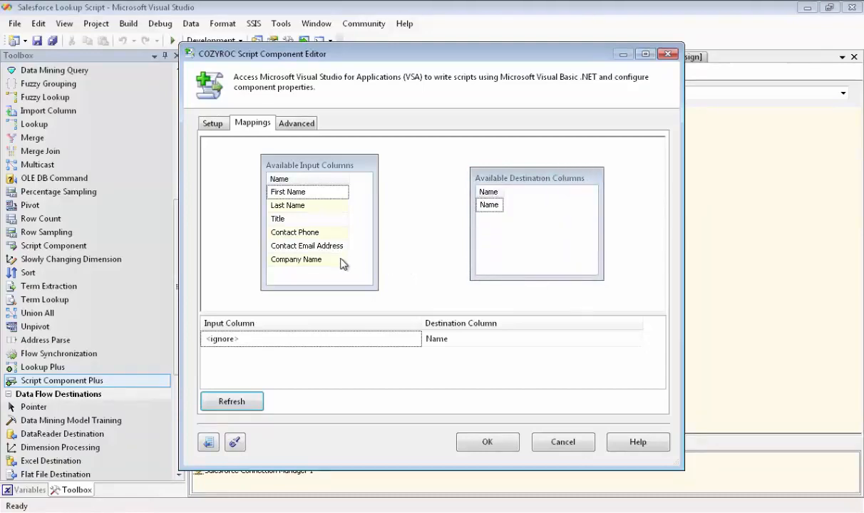
drag(340, 265, 485, 210)
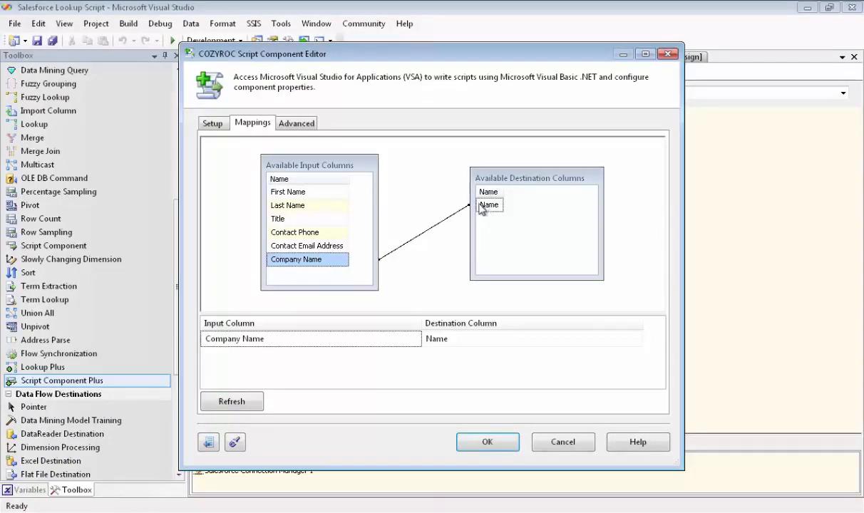
click(296, 124)
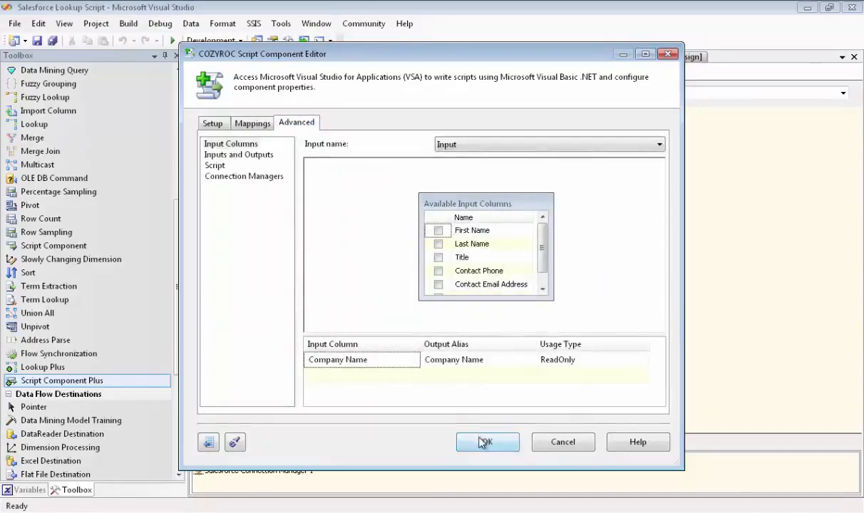
click(484, 443)
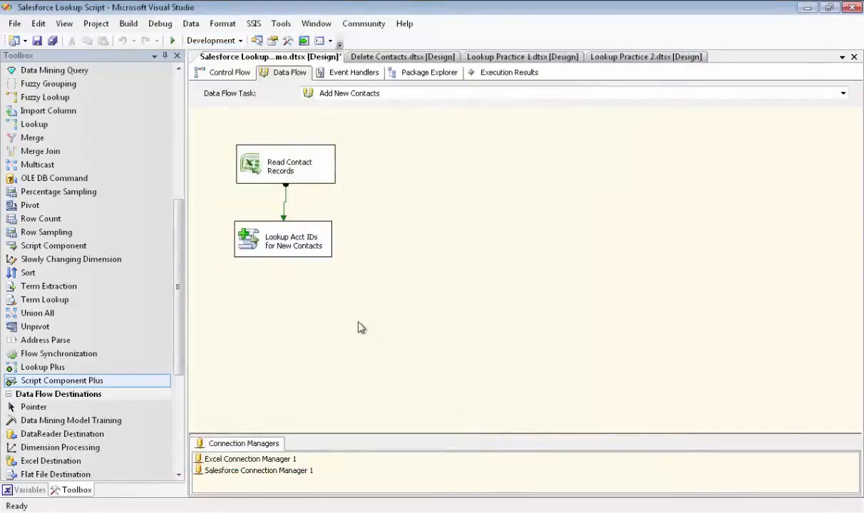
- Reopen the lookup component to inspect its output columns under Inputs and Outputs
double_click(290, 242)
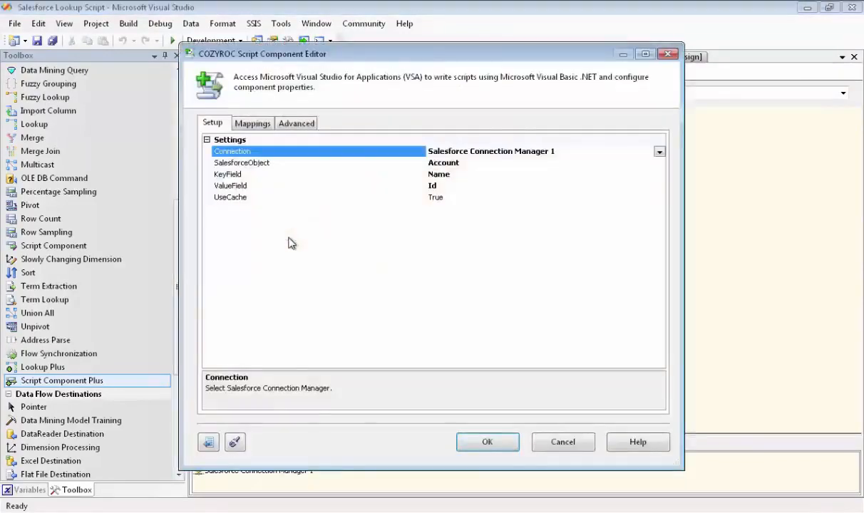
click(297, 124)
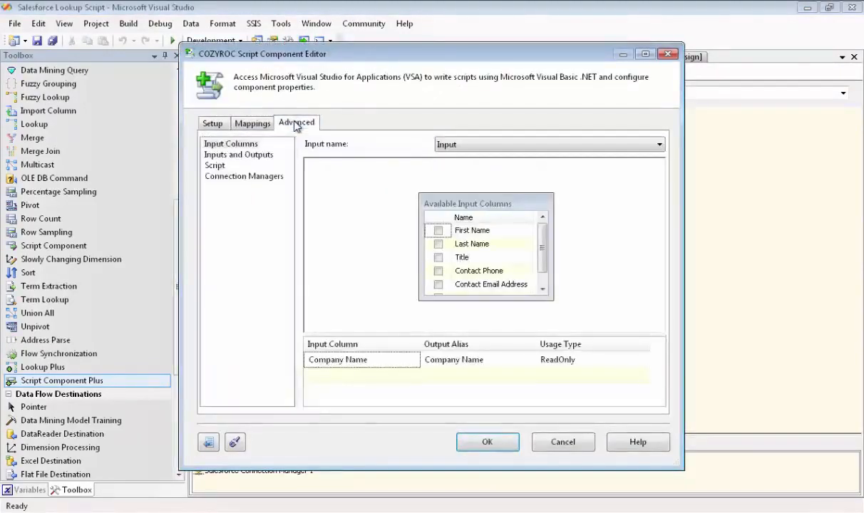
click(242, 155)
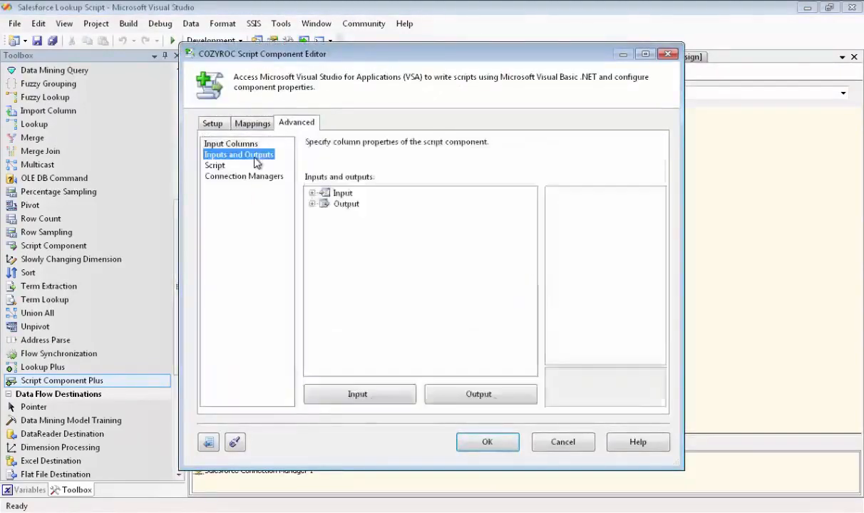
click(312, 203)
click(325, 215)
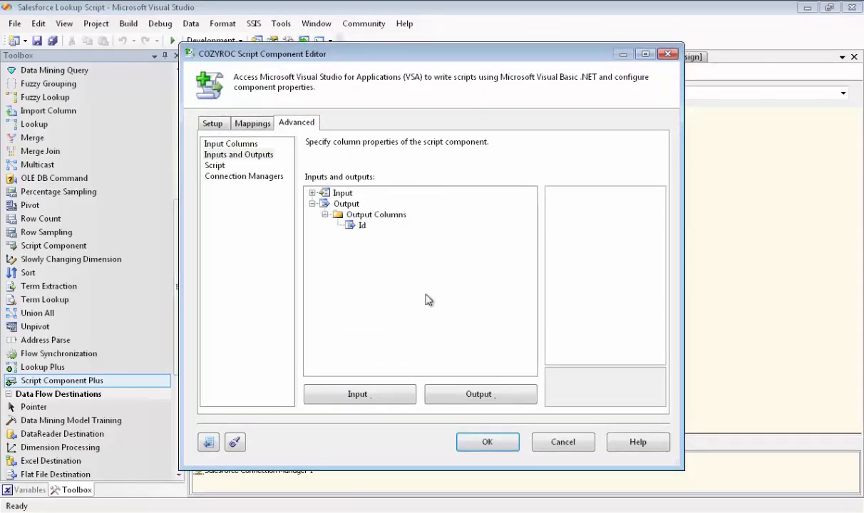
click(498, 444)
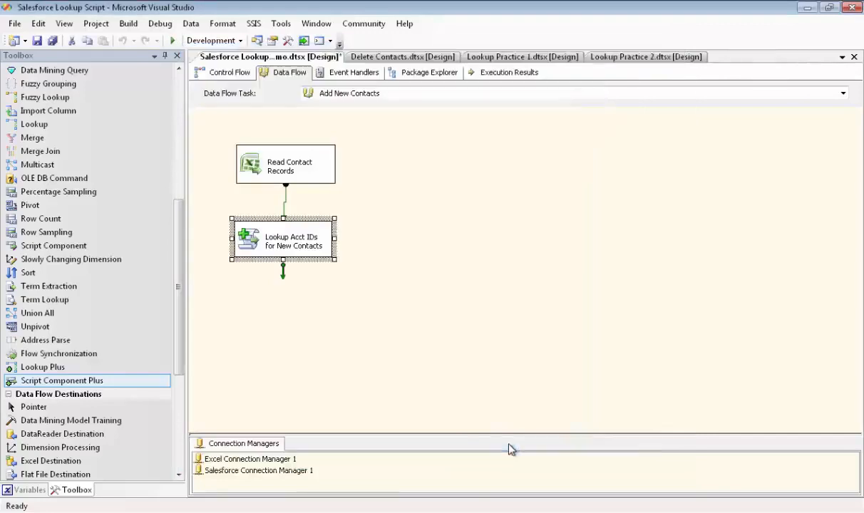
- Add a Salesforce Destination to the data flow below the lookup component
click(411, 368)
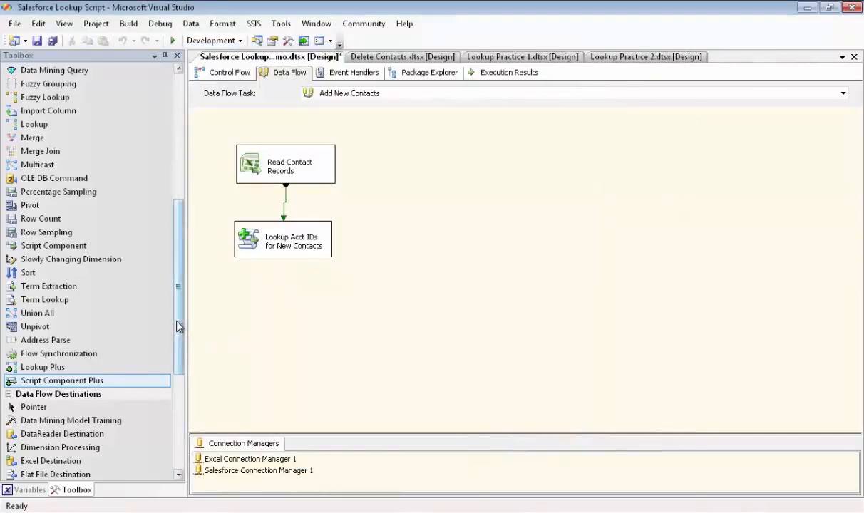
drag(179, 327, 171, 417)
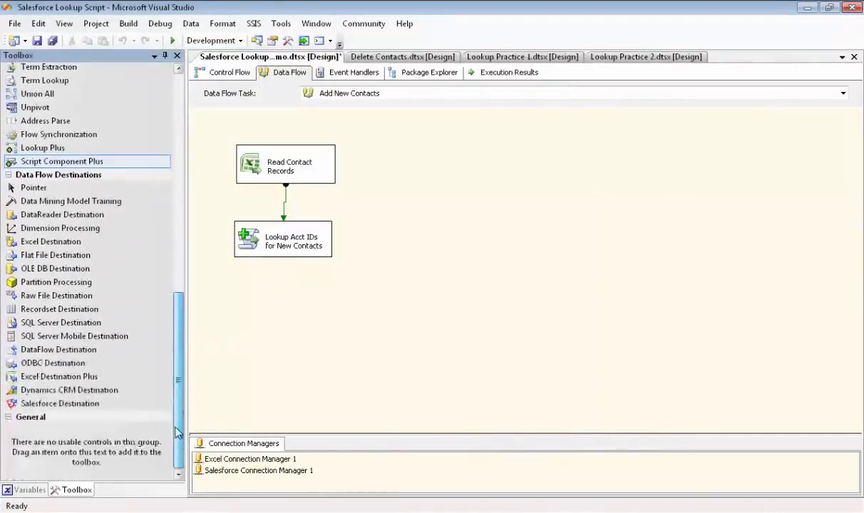
click(87, 405)
drag(87, 406, 235, 287)
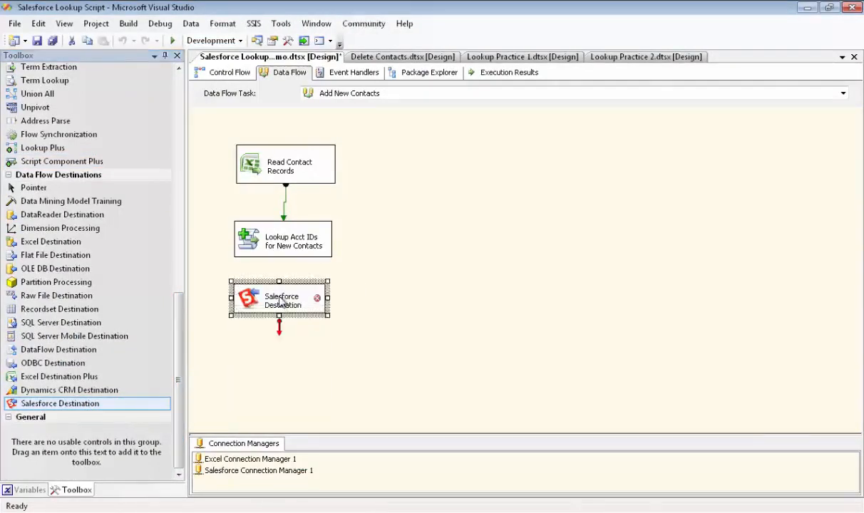
- Rename the Salesforce Destination as Create New Contacts
click(280, 303)
text(Creat)
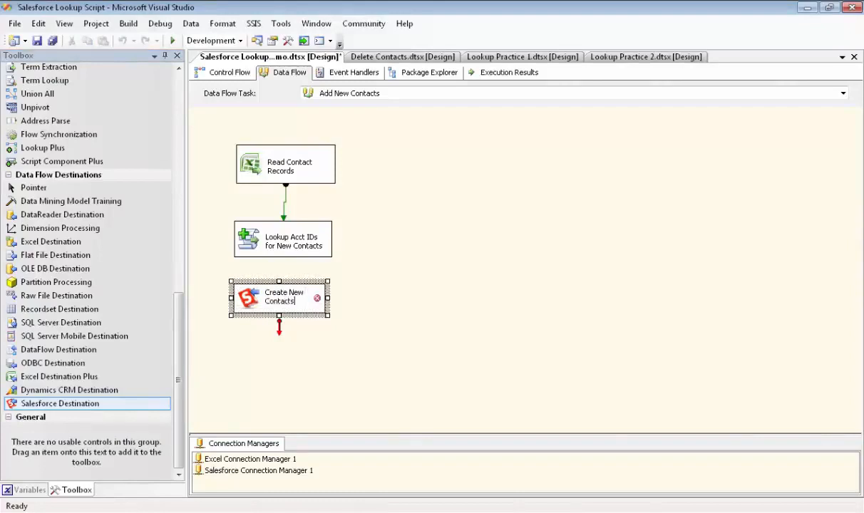
text(e New Contacts)
click(337, 302)
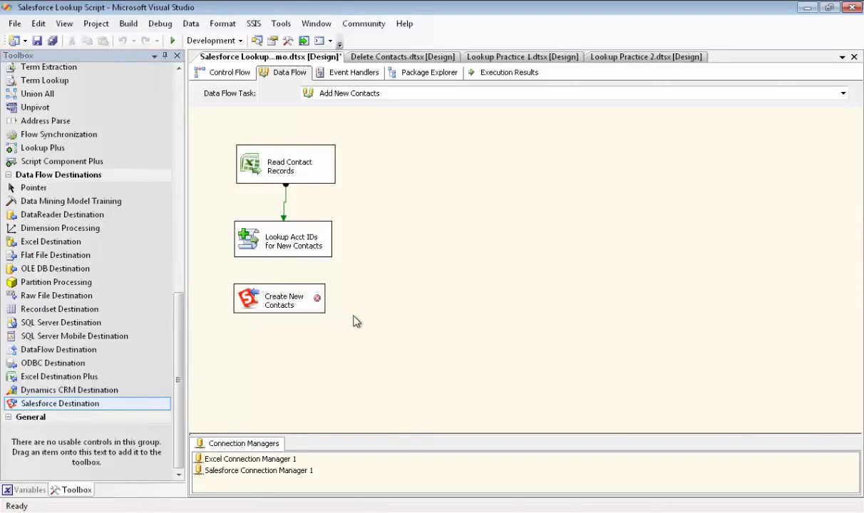
- Connect the lookup component's output to the Create New Contacts destination
click(283, 251)
drag(273, 266, 284, 303)
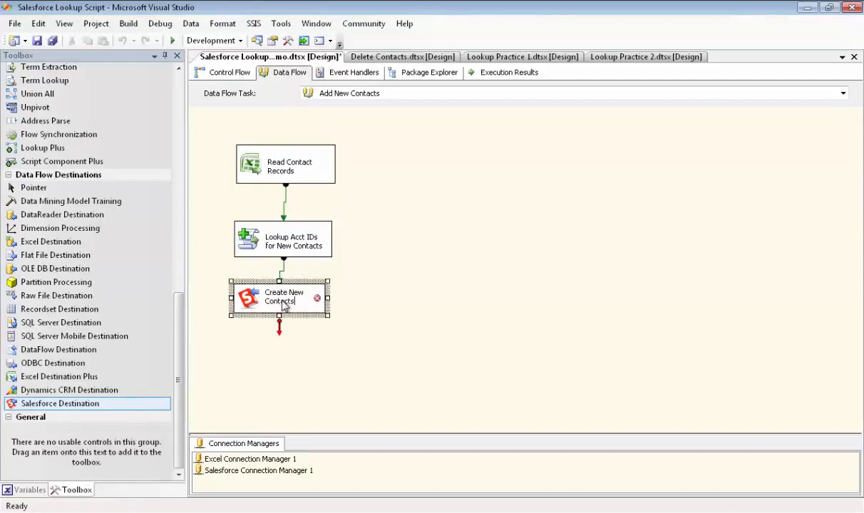
- Open the destination's editor and set its SFORCE connection to Salesforce Connection Manager 1
double_click(284, 304)
click(340, 186)
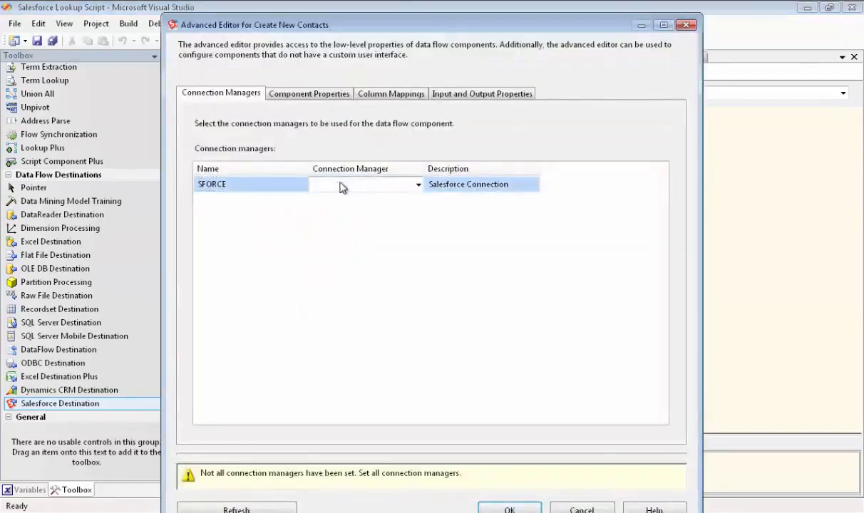
click(418, 185)
click(408, 208)
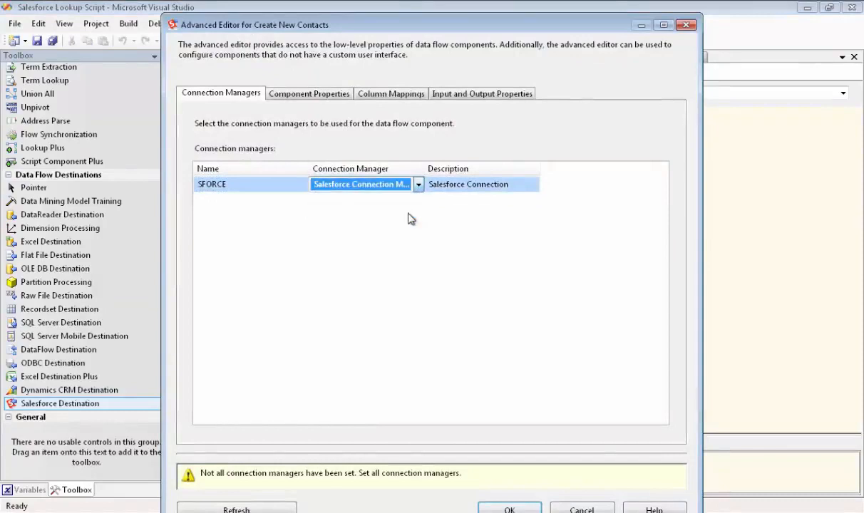
- Set the destination's DestinationObject property to Contact
click(310, 93)
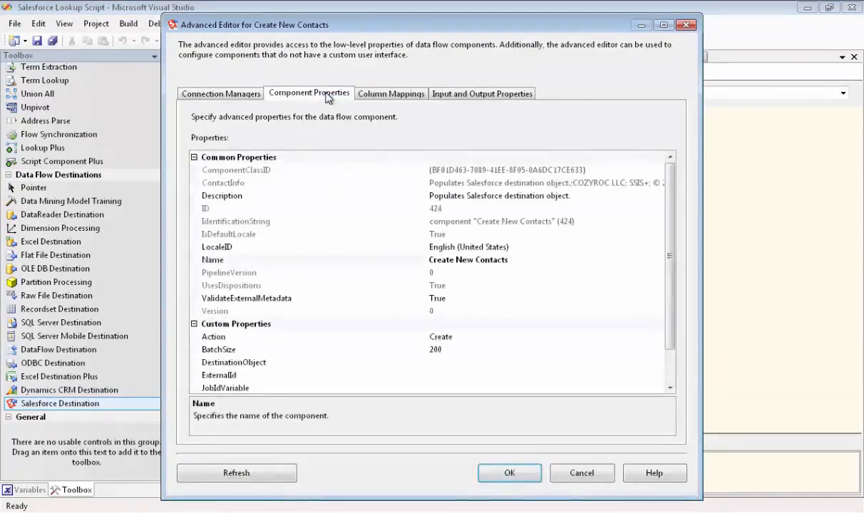
click(458, 363)
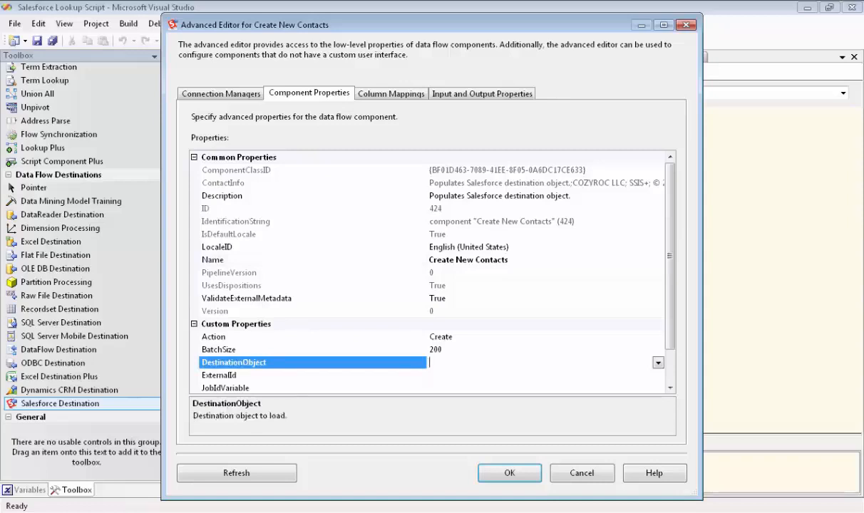
click(657, 363)
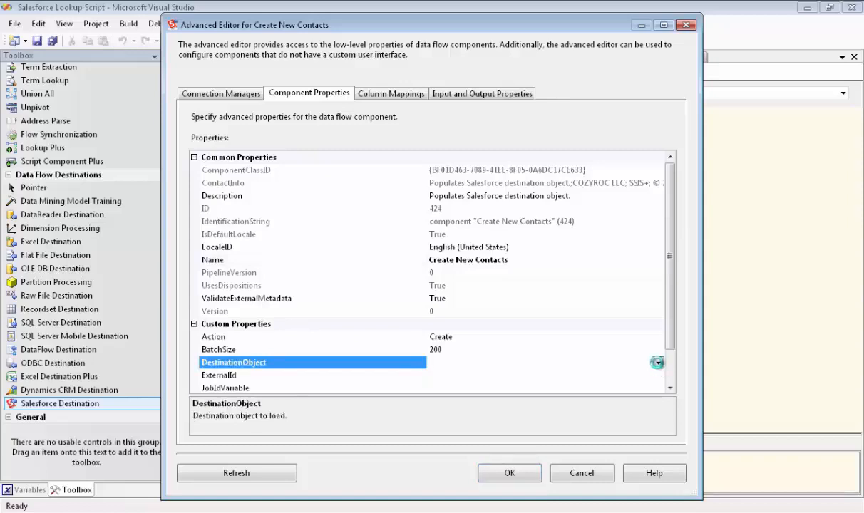
scroll(660, 330, down, 3)
scroll(660, 330, down, 7)
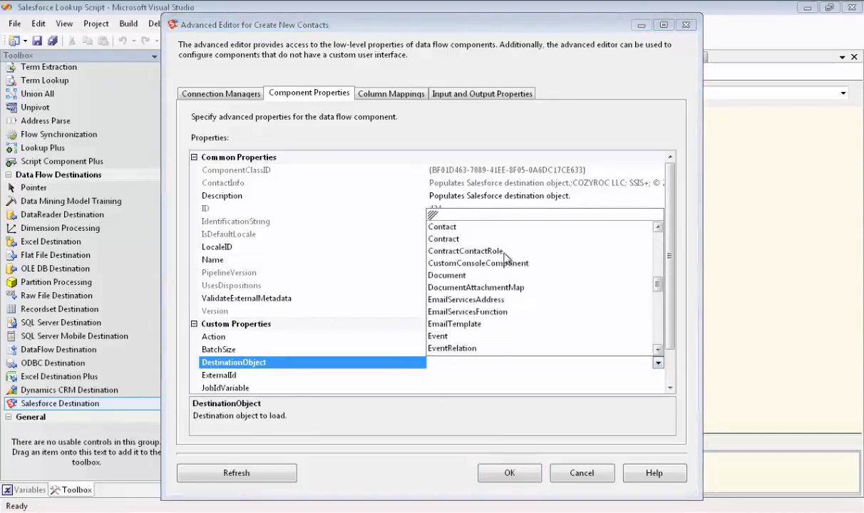
click(453, 227)
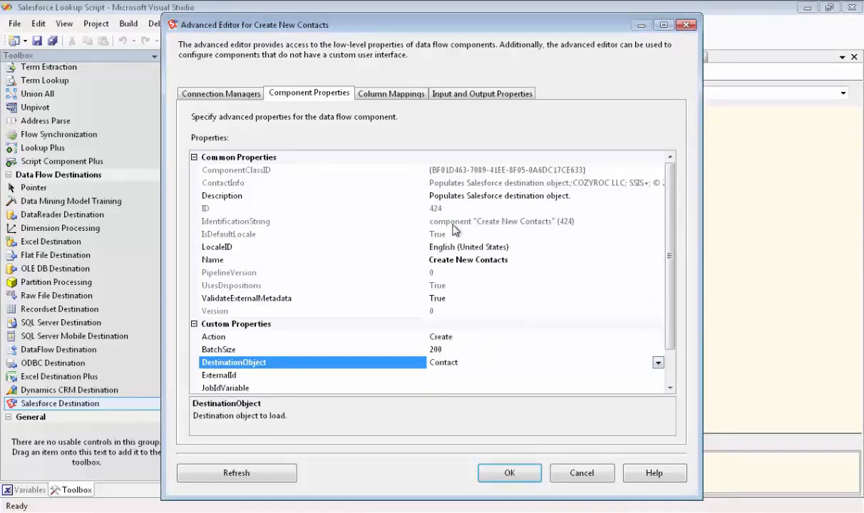
- Map Contact Email Address to Email and First Name to FirstName in the column mappings
click(414, 100)
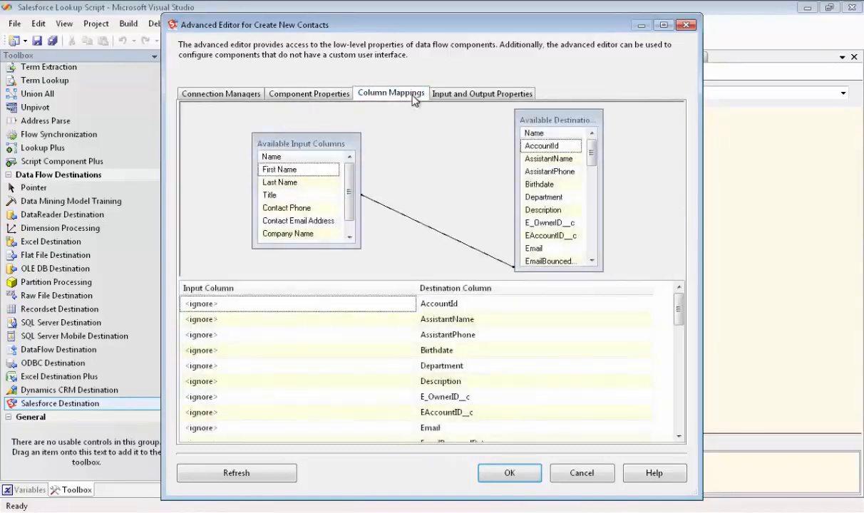
drag(329, 141, 321, 125)
drag(352, 233, 363, 266)
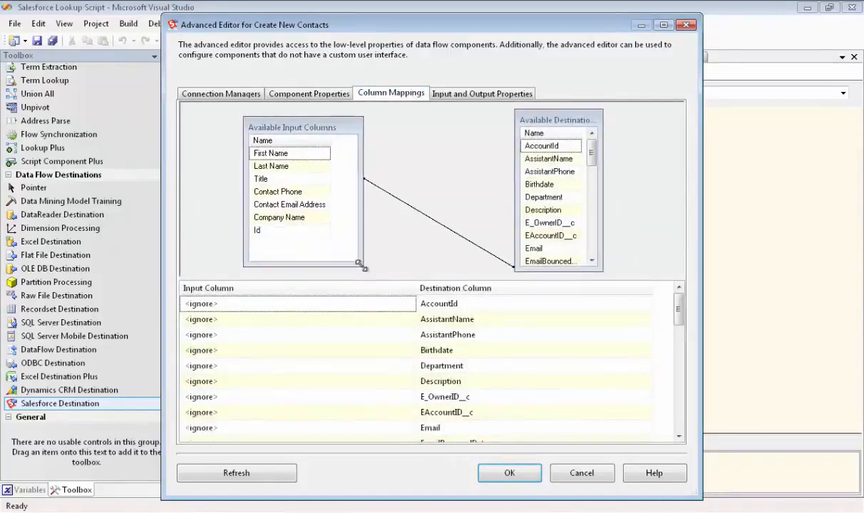
drag(546, 108, 516, 102)
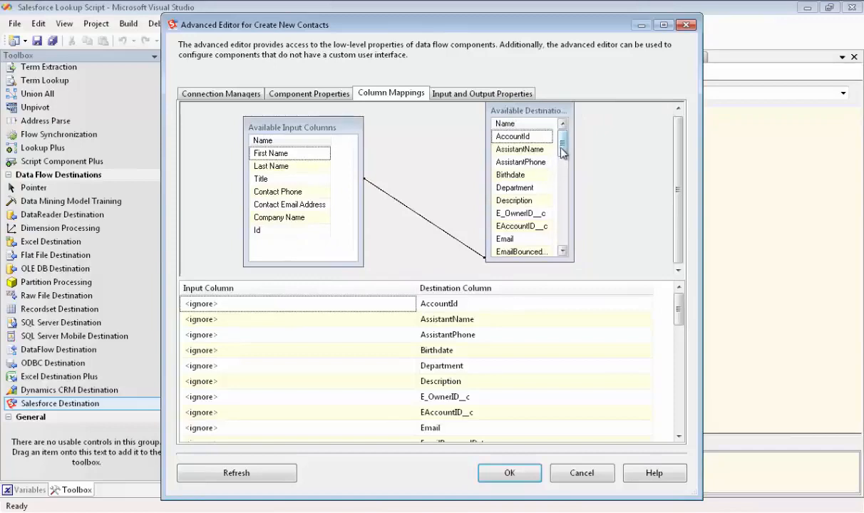
drag(562, 152, 562, 164)
drag(308, 205, 499, 201)
scroll(531, 146, down, 4)
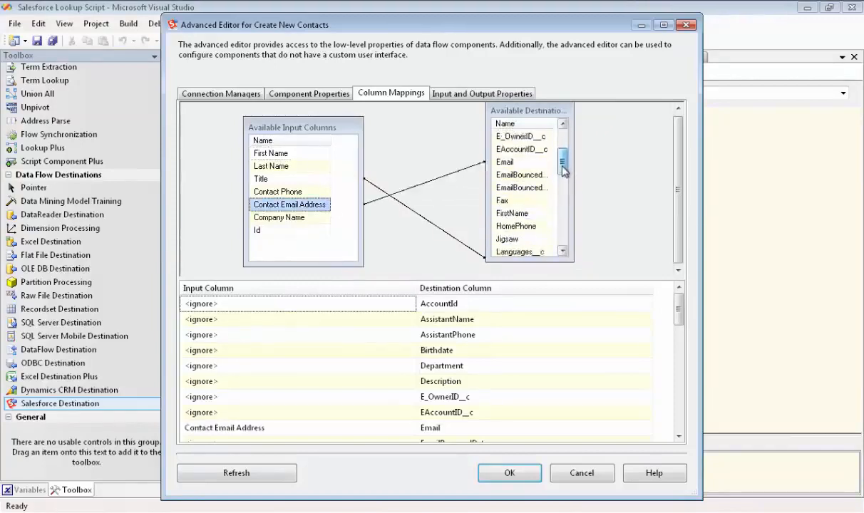
drag(271, 154, 492, 201)
- Map Last Name to its contact field, Contact Phone to Phone, and Id to AccountId
drag(562, 165, 561, 174)
drag(316, 166, 503, 213)
drag(563, 175, 569, 230)
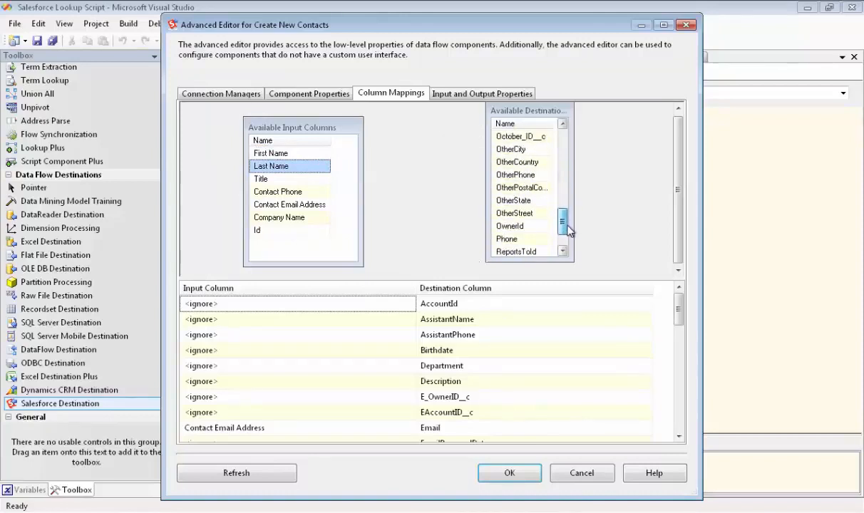
drag(299, 191, 485, 238)
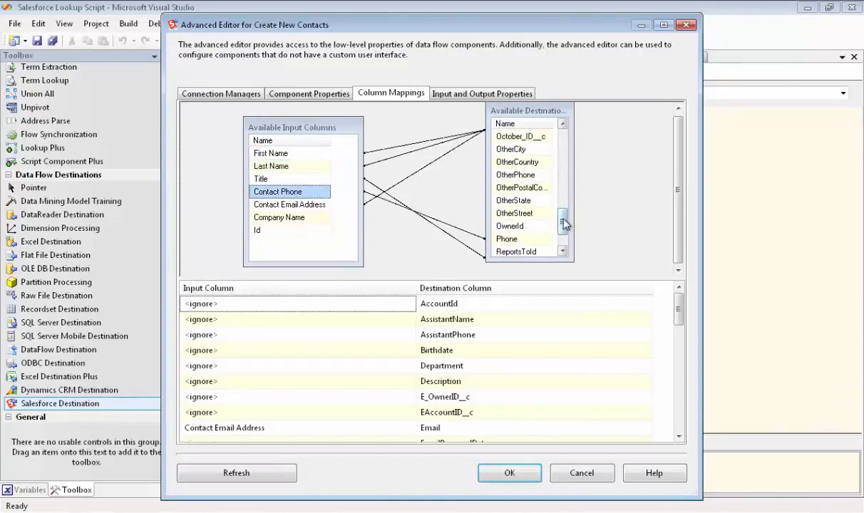
drag(564, 224, 563, 142)
drag(317, 232, 499, 140)
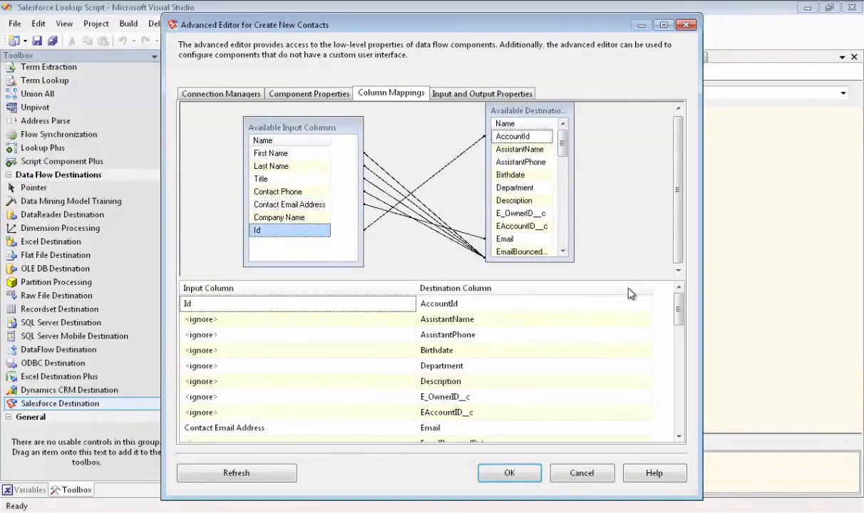
- Set the destination input's ErrorRowDisposition to RD_RedirectRow and close the advanced editor
click(476, 94)
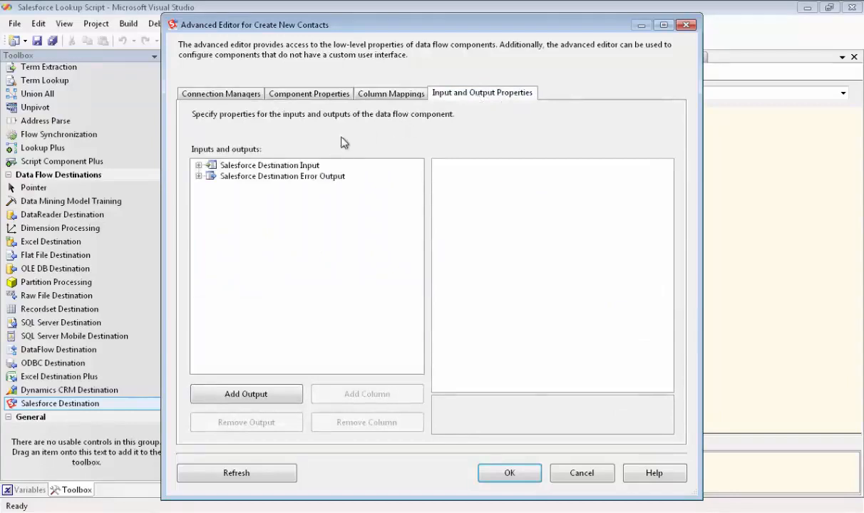
click(235, 169)
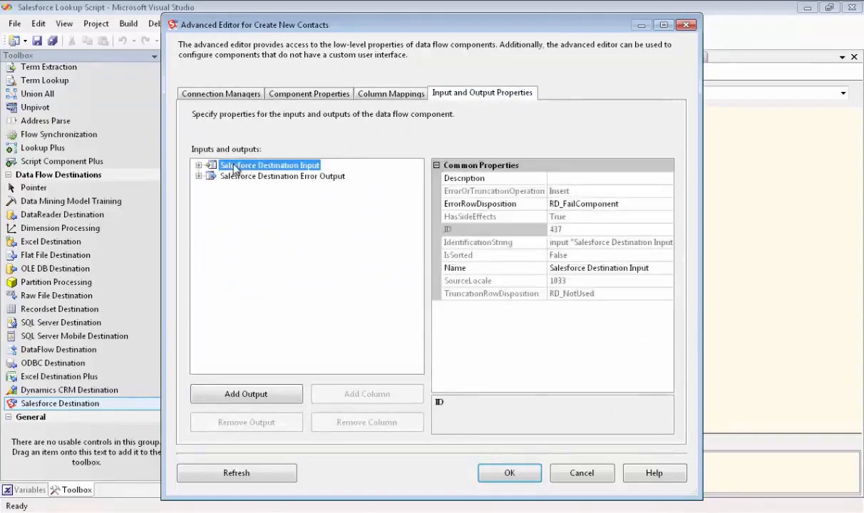
click(573, 205)
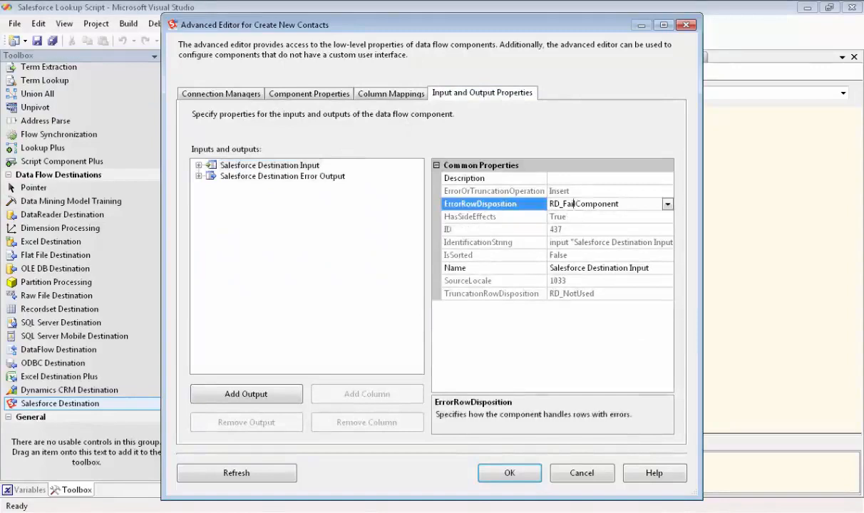
click(666, 205)
click(599, 230)
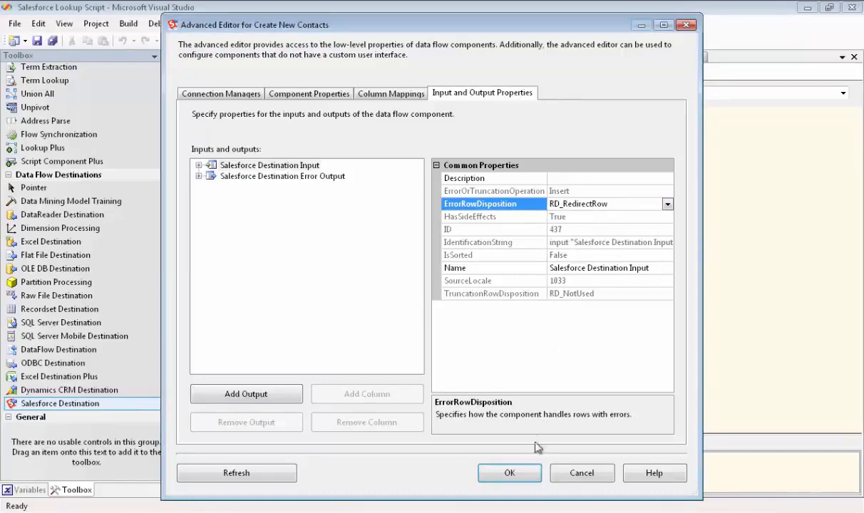
click(525, 476)
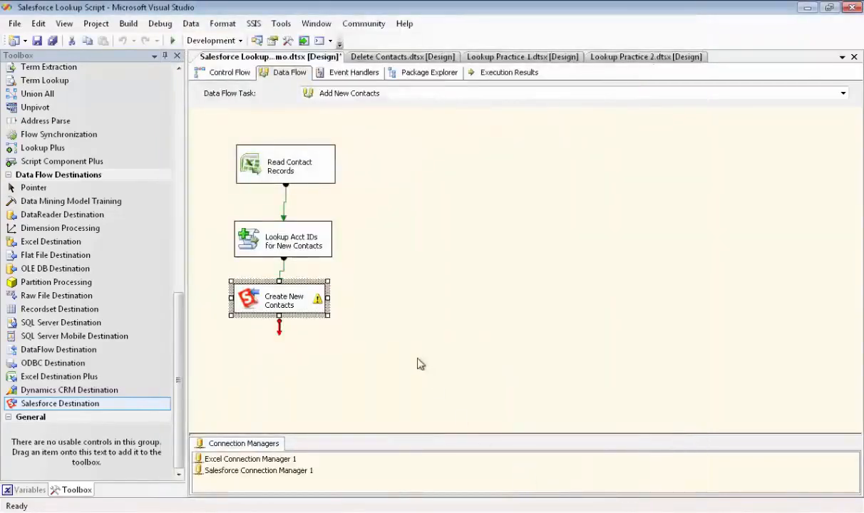
- Add an Excel Destination Plus component below Create New Contacts and rename it Record Results
click(397, 340)
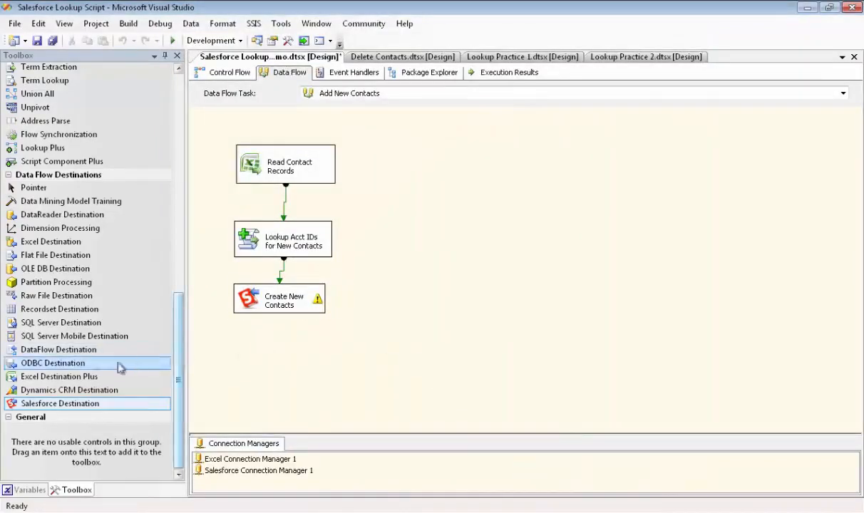
drag(85, 381, 238, 347)
click(278, 360)
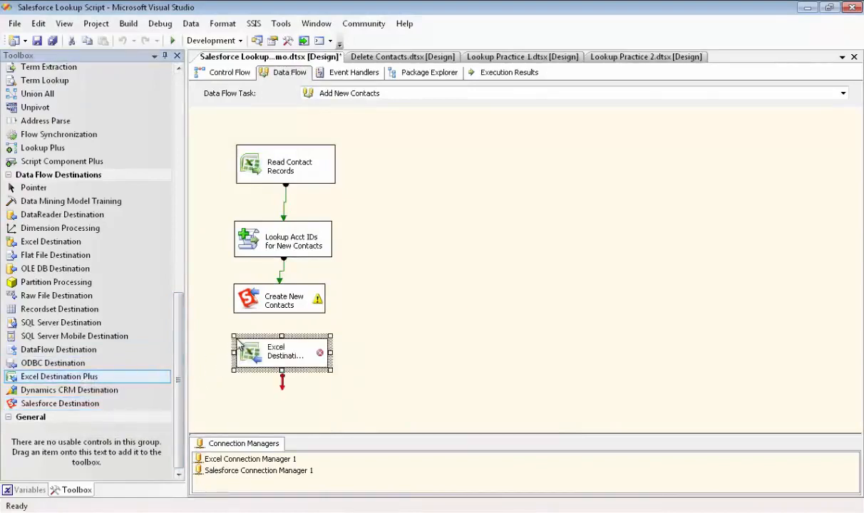
click(278, 360)
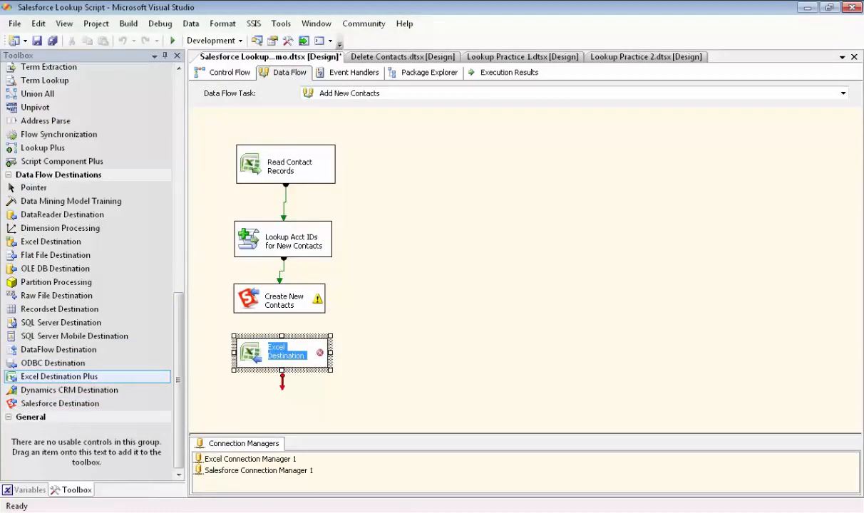
text(Record Results)
key(Return)
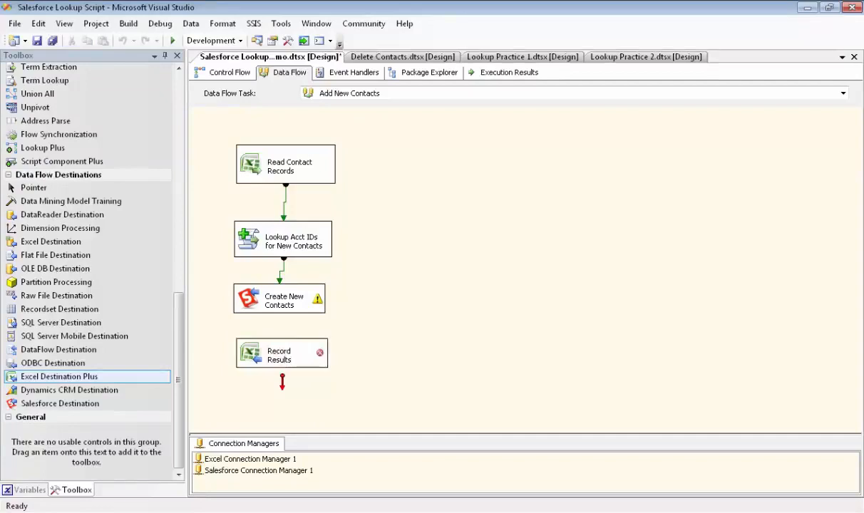
- Connect the Create New Contacts error output to Record Results, accepting the error output configuration
click(283, 299)
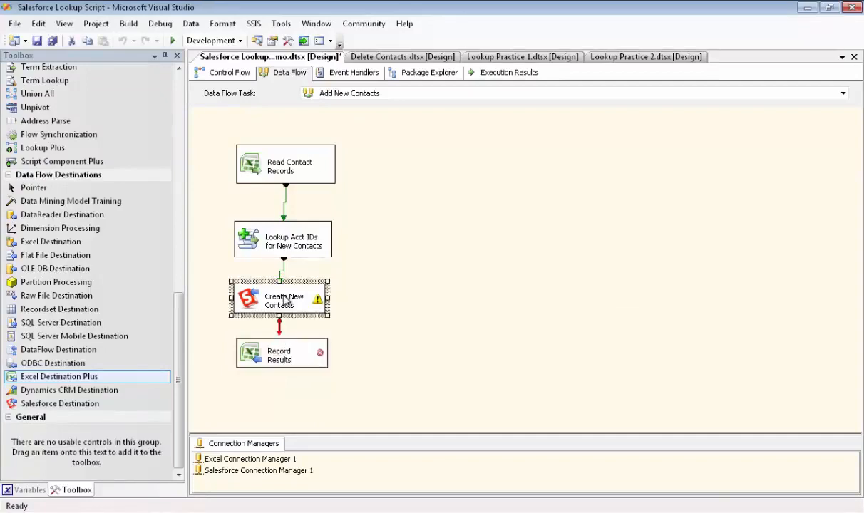
drag(280, 324, 279, 355)
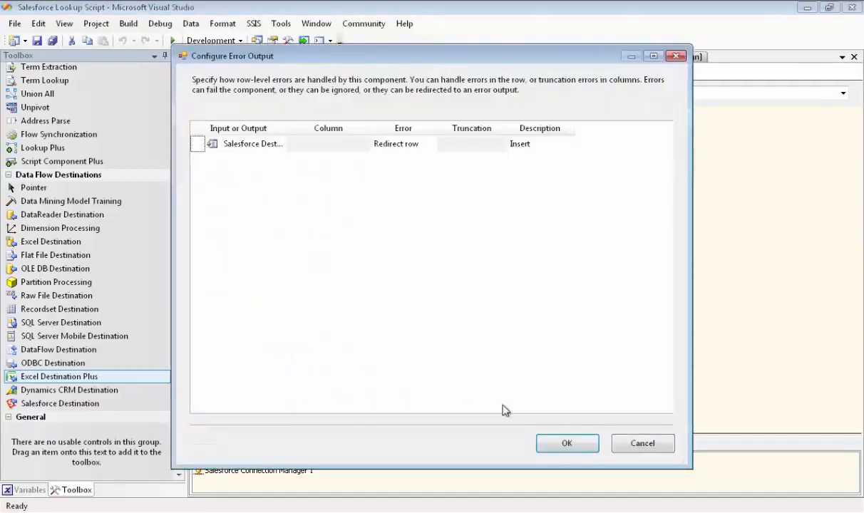
click(568, 444)
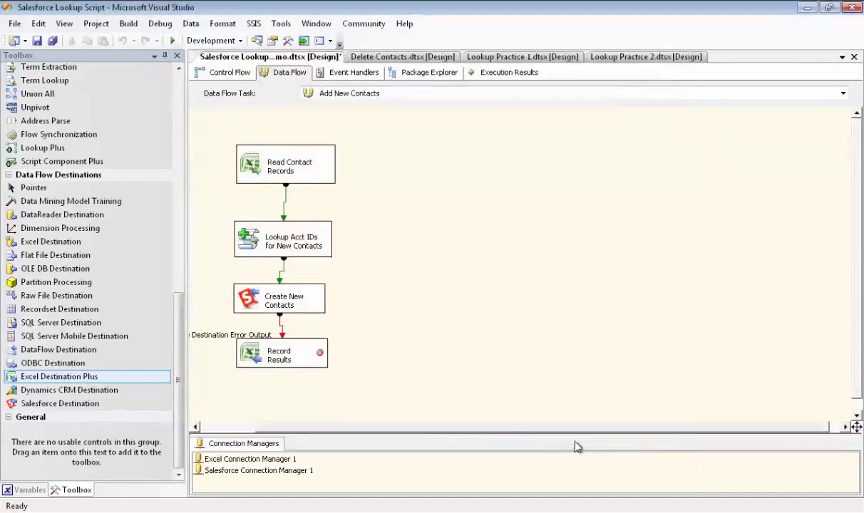
- Open Record Results' editor and set its connection to Excel Connection Manager 1 and worksheet to Error Output Contacts
click(292, 359)
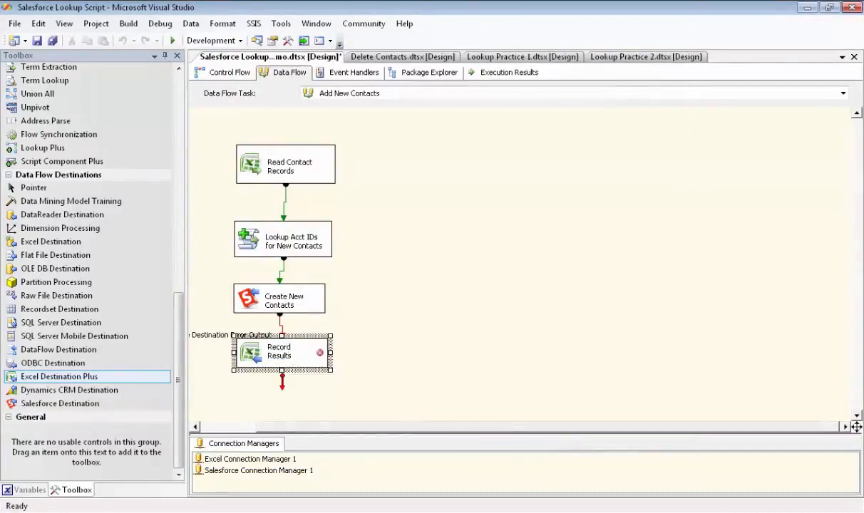
double_click(291, 357)
click(531, 142)
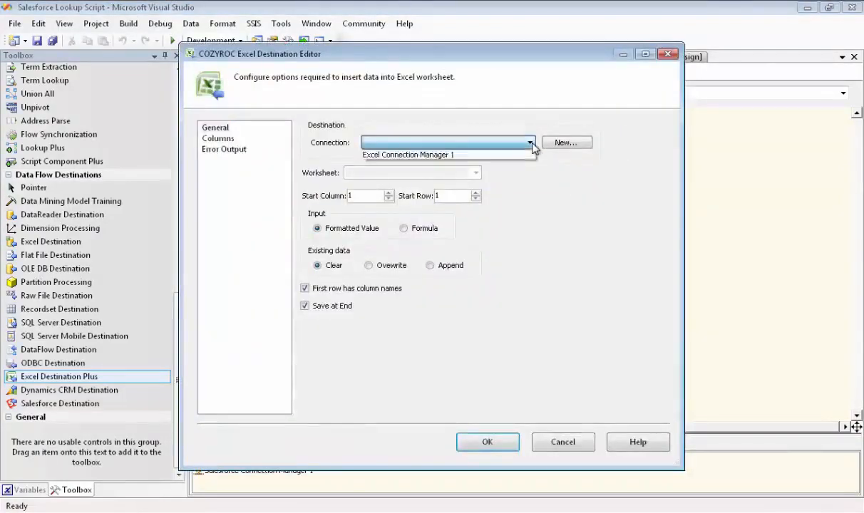
click(442, 155)
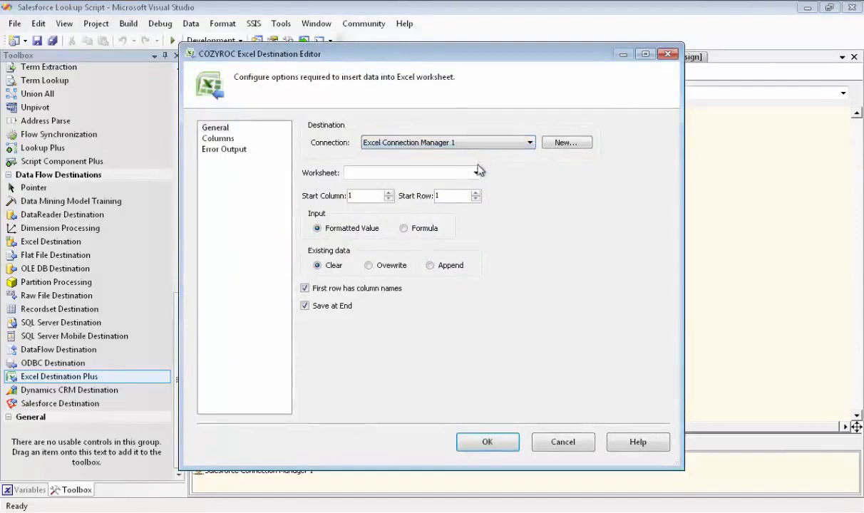
click(475, 173)
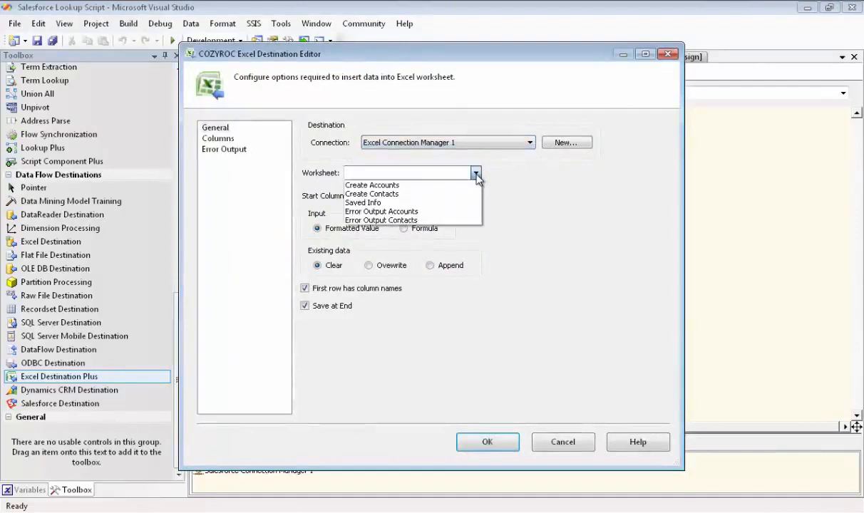
click(414, 220)
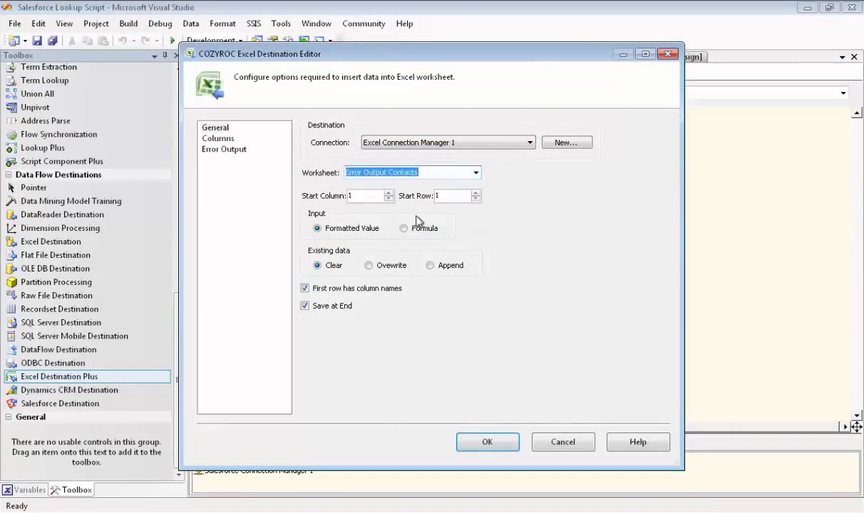
- Rename the lookup Id column's output alias to Account Id and prefix the Create New Contacts.Id alias with New, then close
click(225, 141)
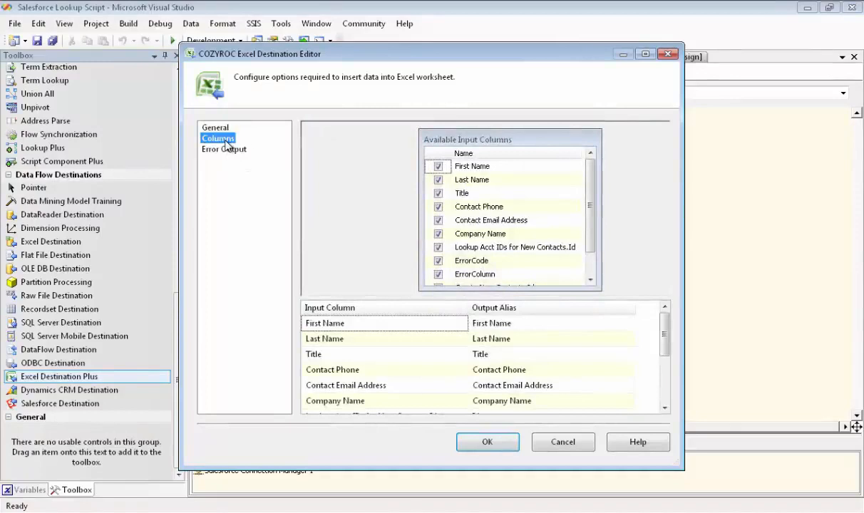
drag(591, 212, 592, 235)
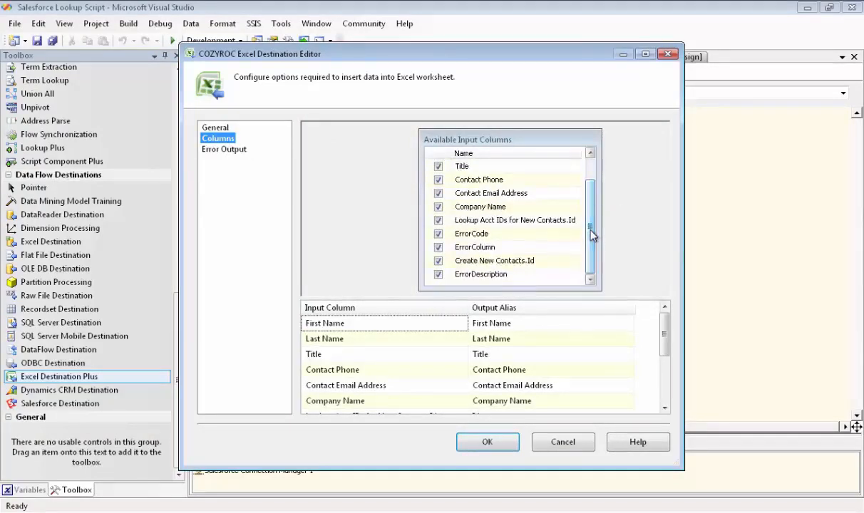
drag(665, 336, 665, 353)
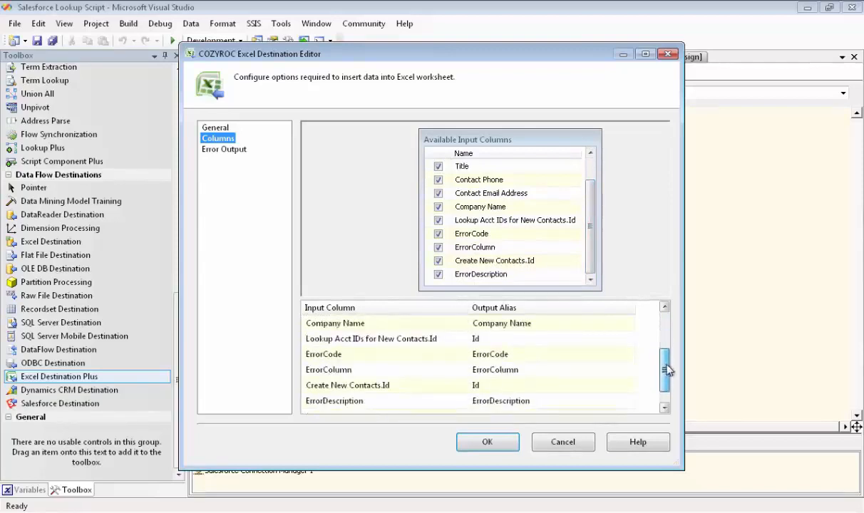
click(475, 339)
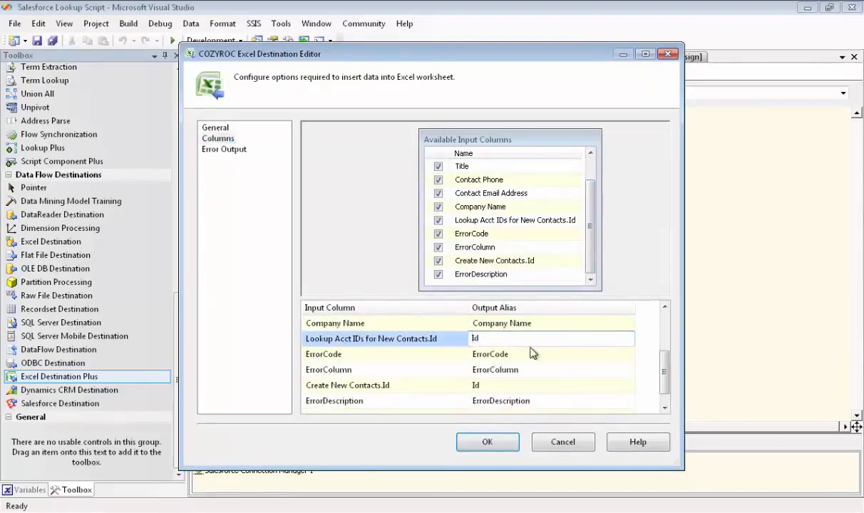
text(Account)
click(472, 385)
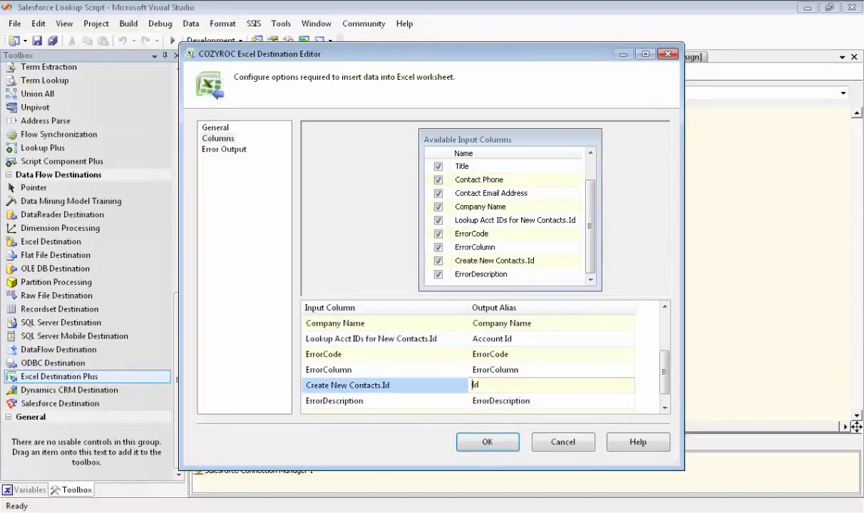
text(New Contact)
click(483, 442)
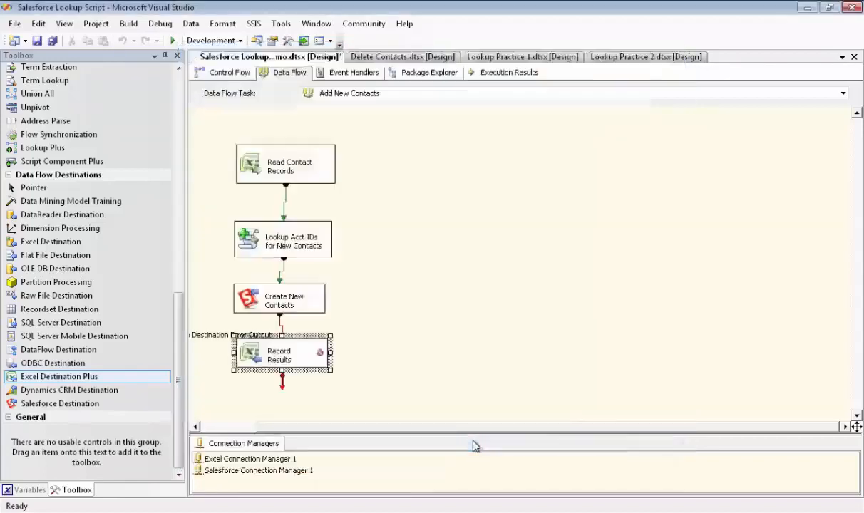
- Run the package, switch back to design mode, and review the execution results log
click(439, 386)
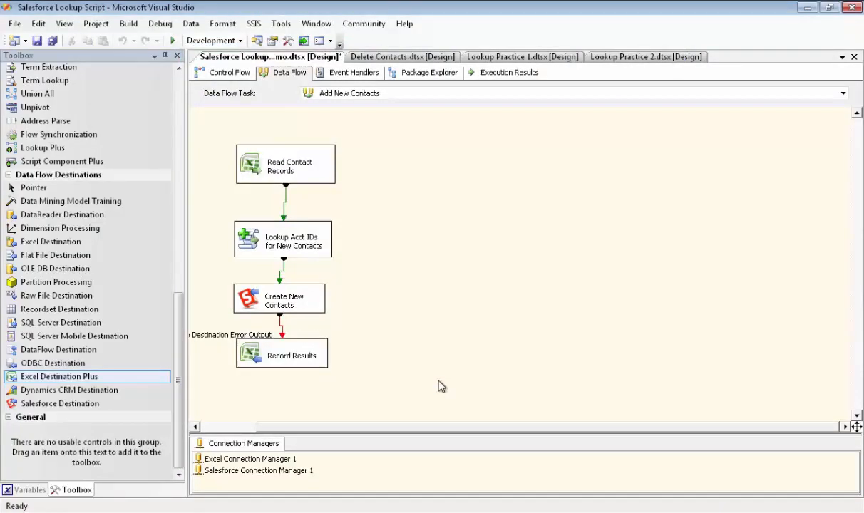
click(172, 41)
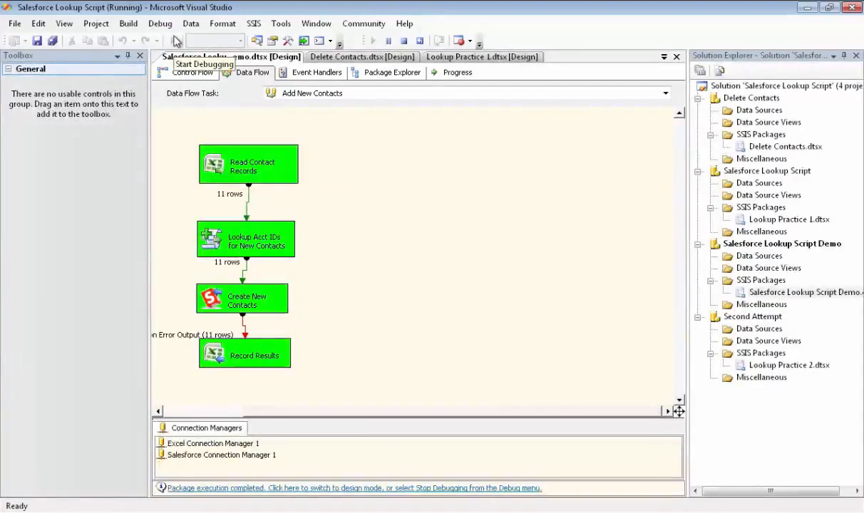
click(322, 488)
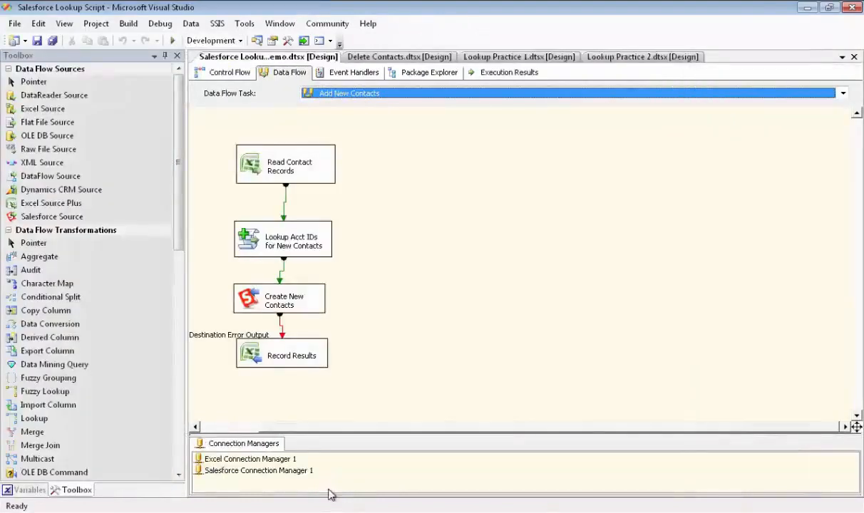
click(504, 73)
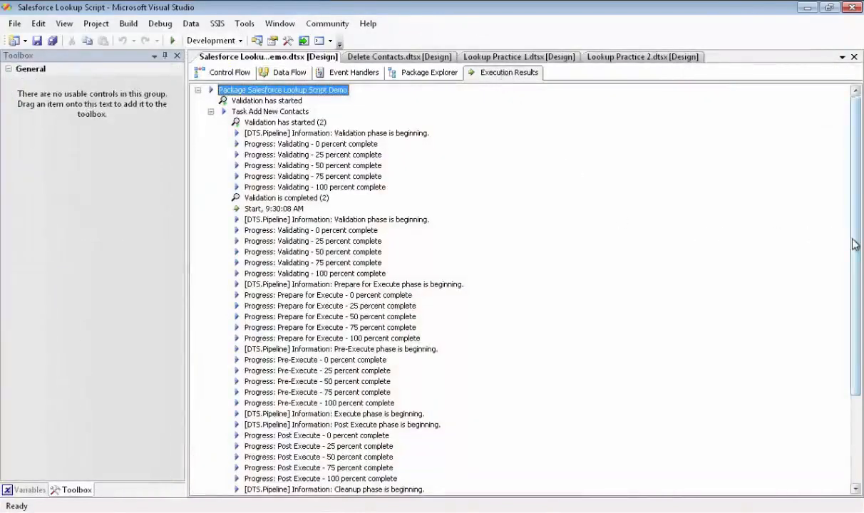
drag(854, 245, 859, 335)
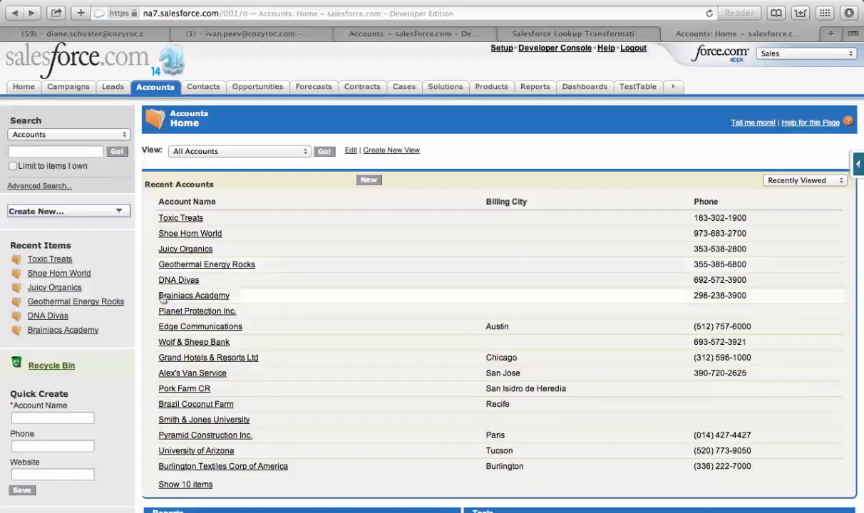
- In Salesforce, open the Toxic Treats and DNA Divas accounts and view their contacts lists
click(182, 220)
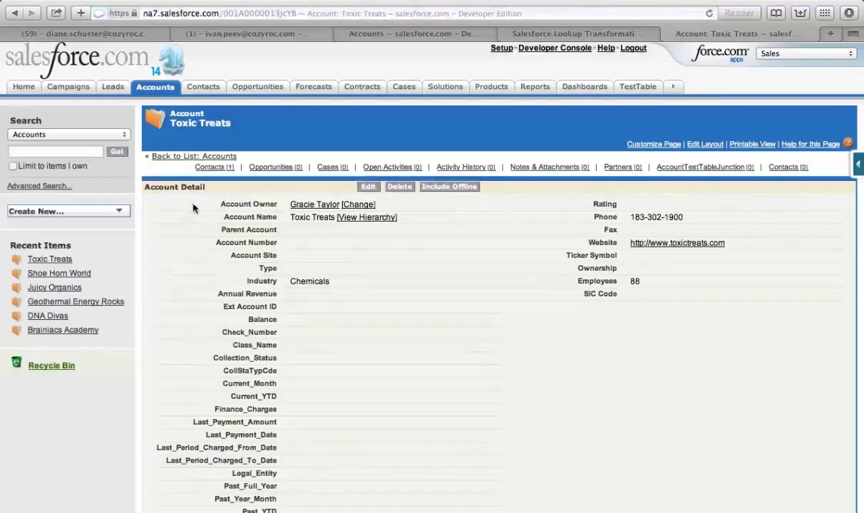
mouse_move(213, 169)
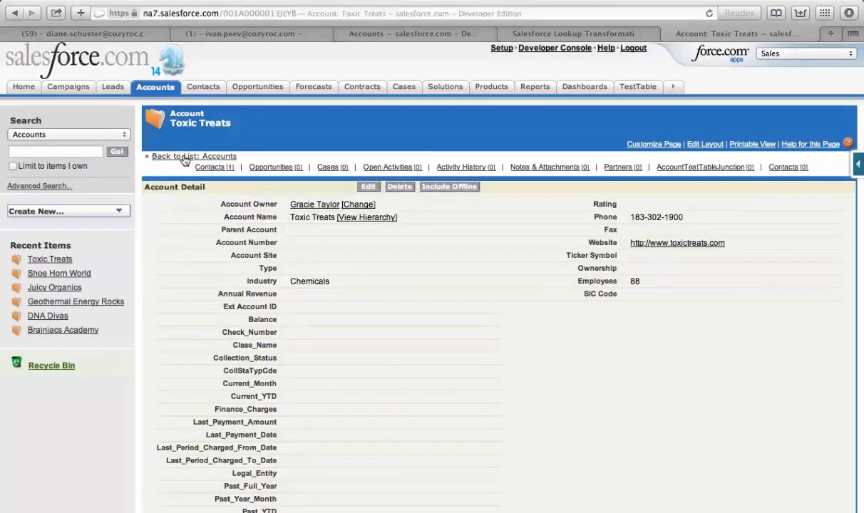
click(183, 157)
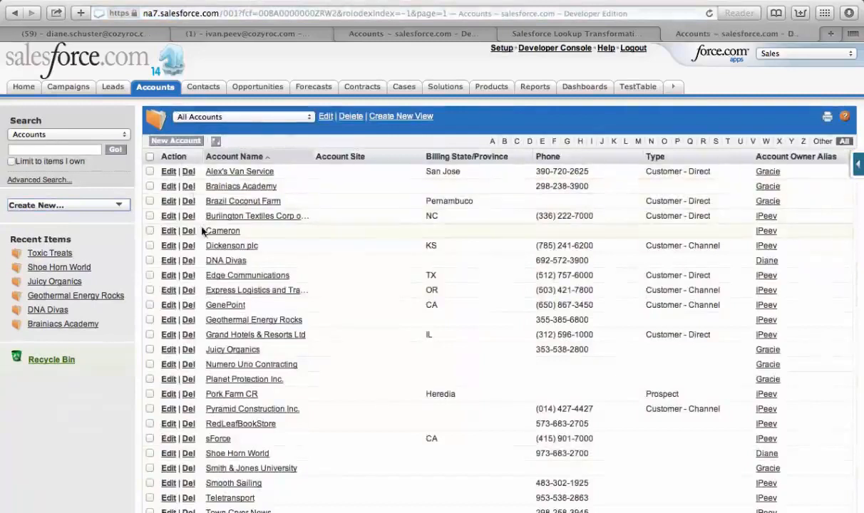
click(218, 262)
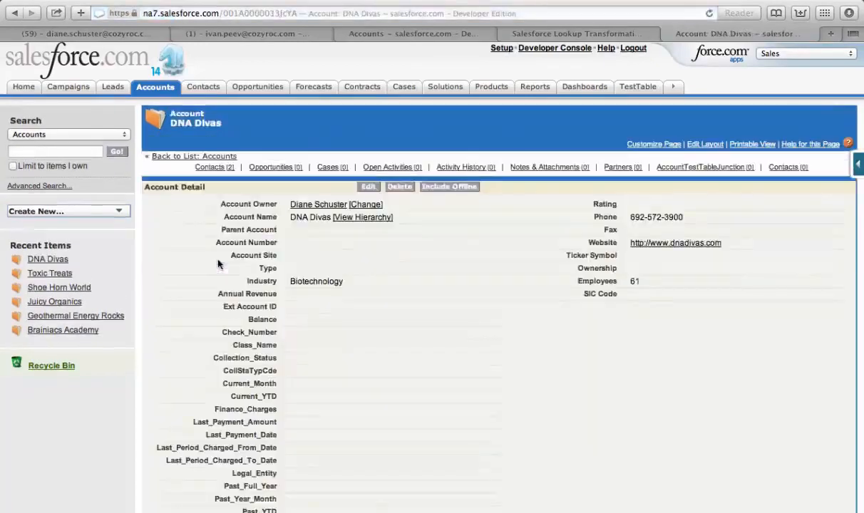
mouse_move(212, 168)
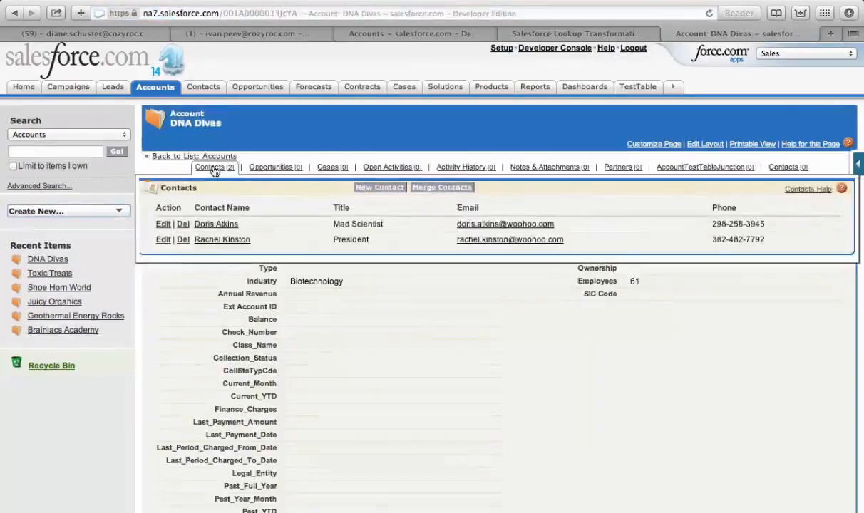